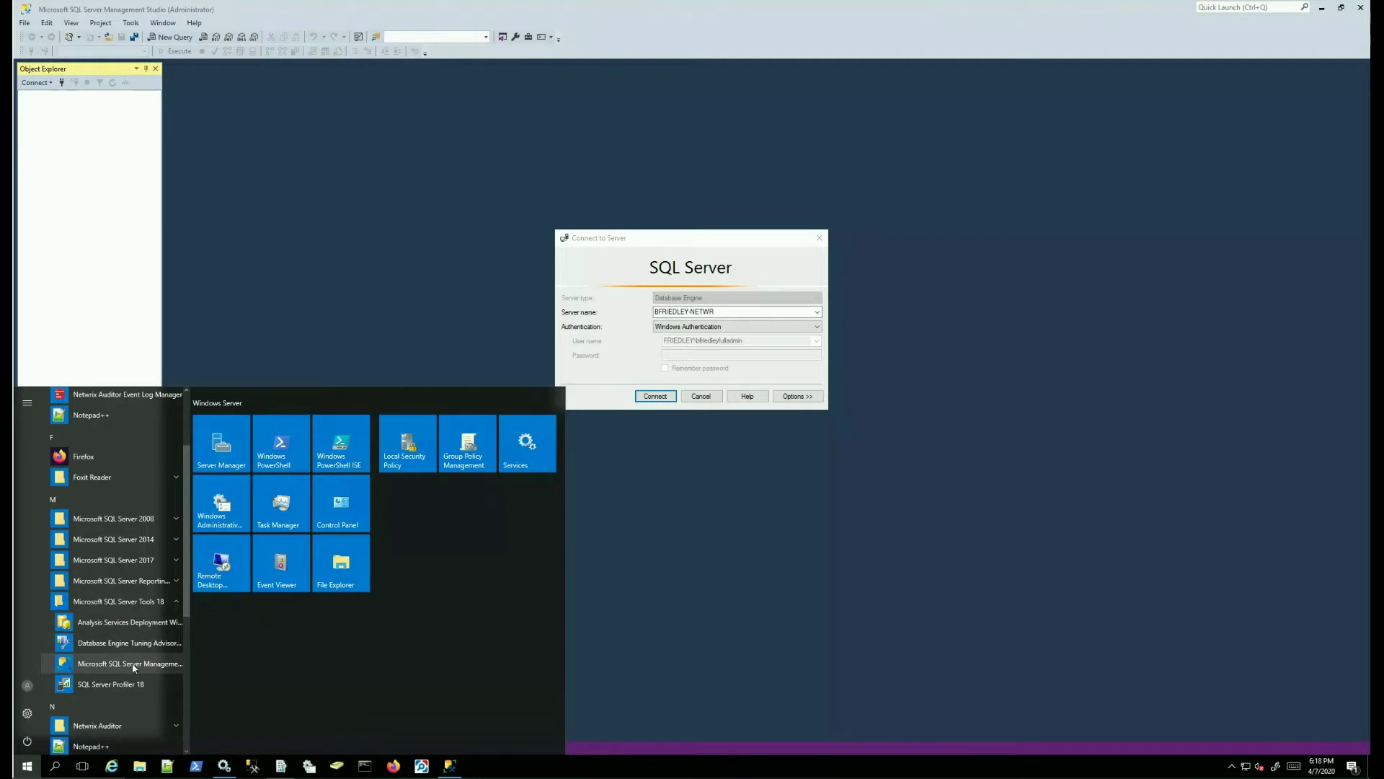
Connect to the database engine with Windows Authentication, list the server's databases and widen Object Explorer to show their full names
{"action": "left_click", "coordinate": [430, 346]}
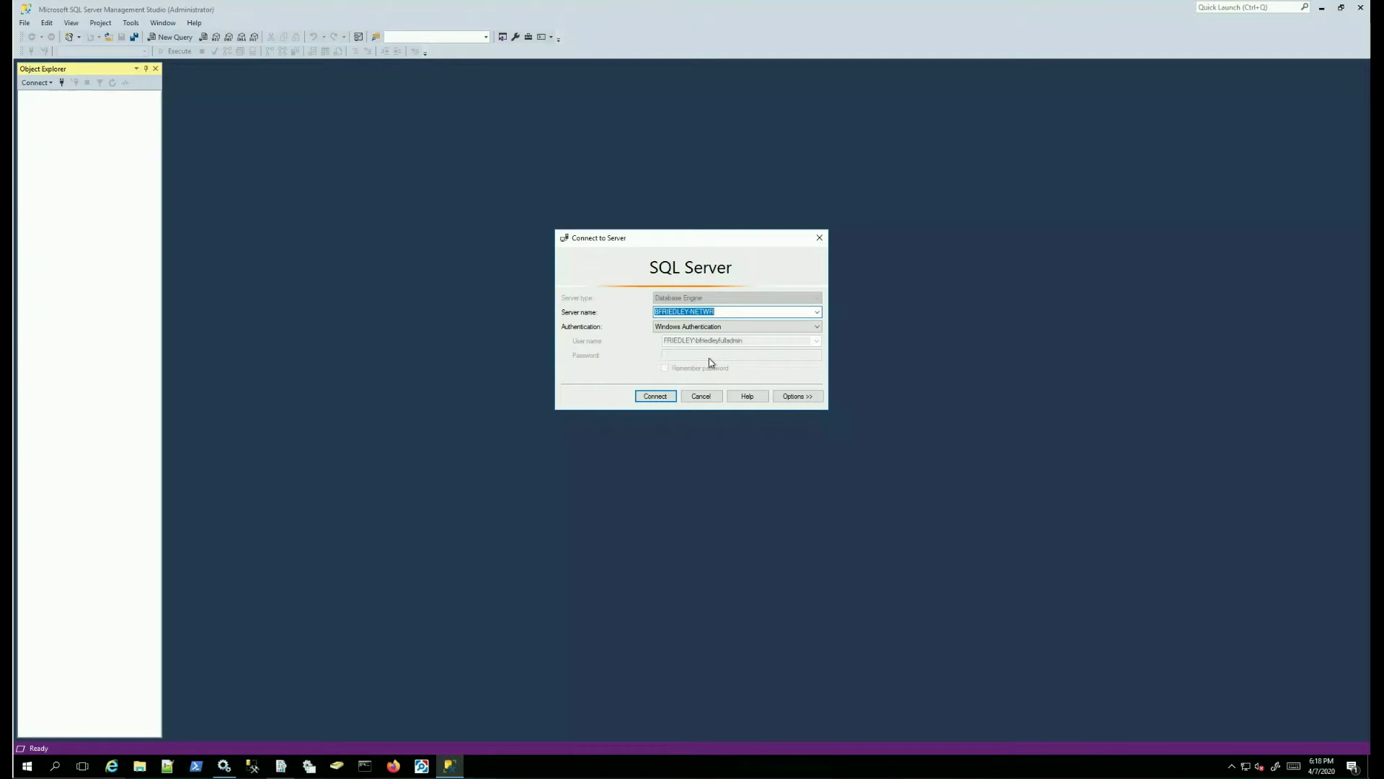
{"action": "left_click", "coordinate": [649, 396]}
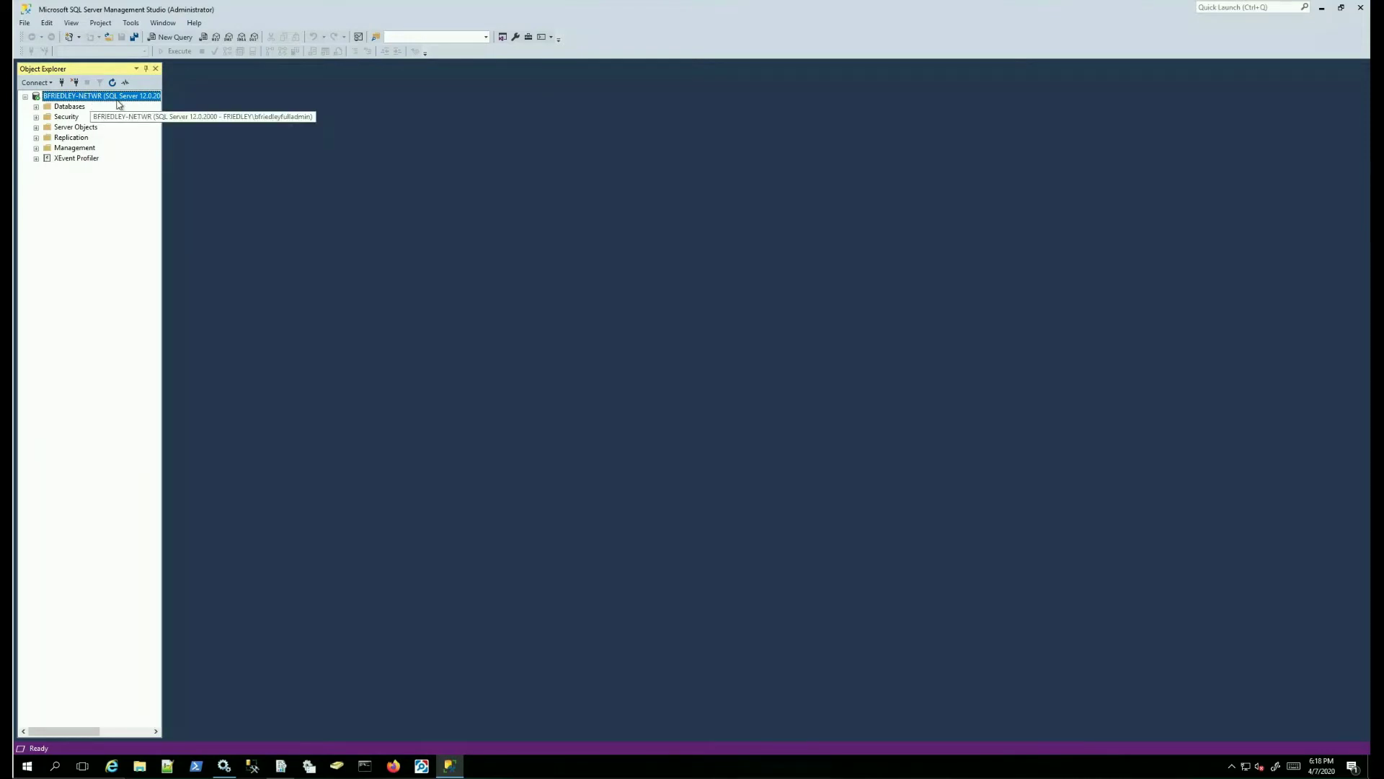
{"action": "left_click", "coordinate": [36, 107]}
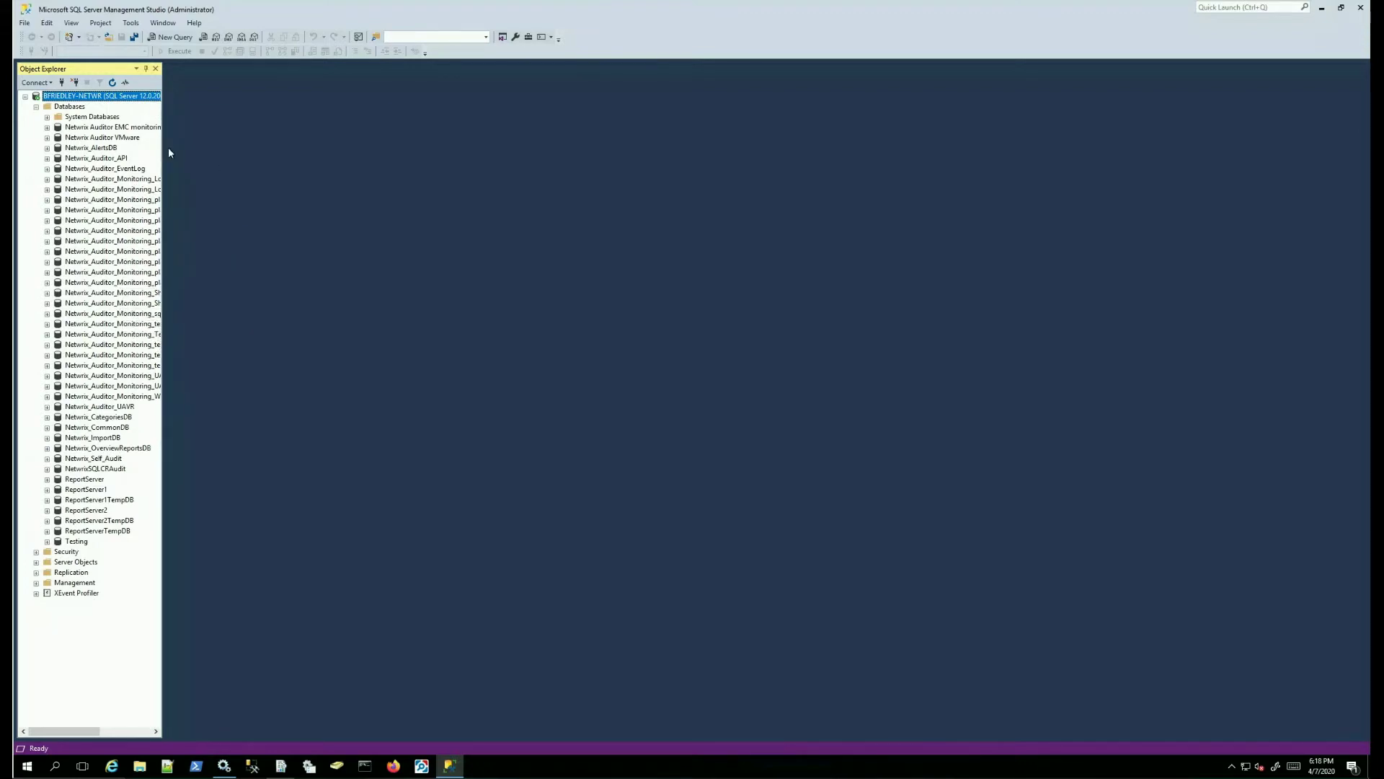
{"action": "left_click_drag", "start_coordinate": [163, 148], "coordinate": [204, 149]}
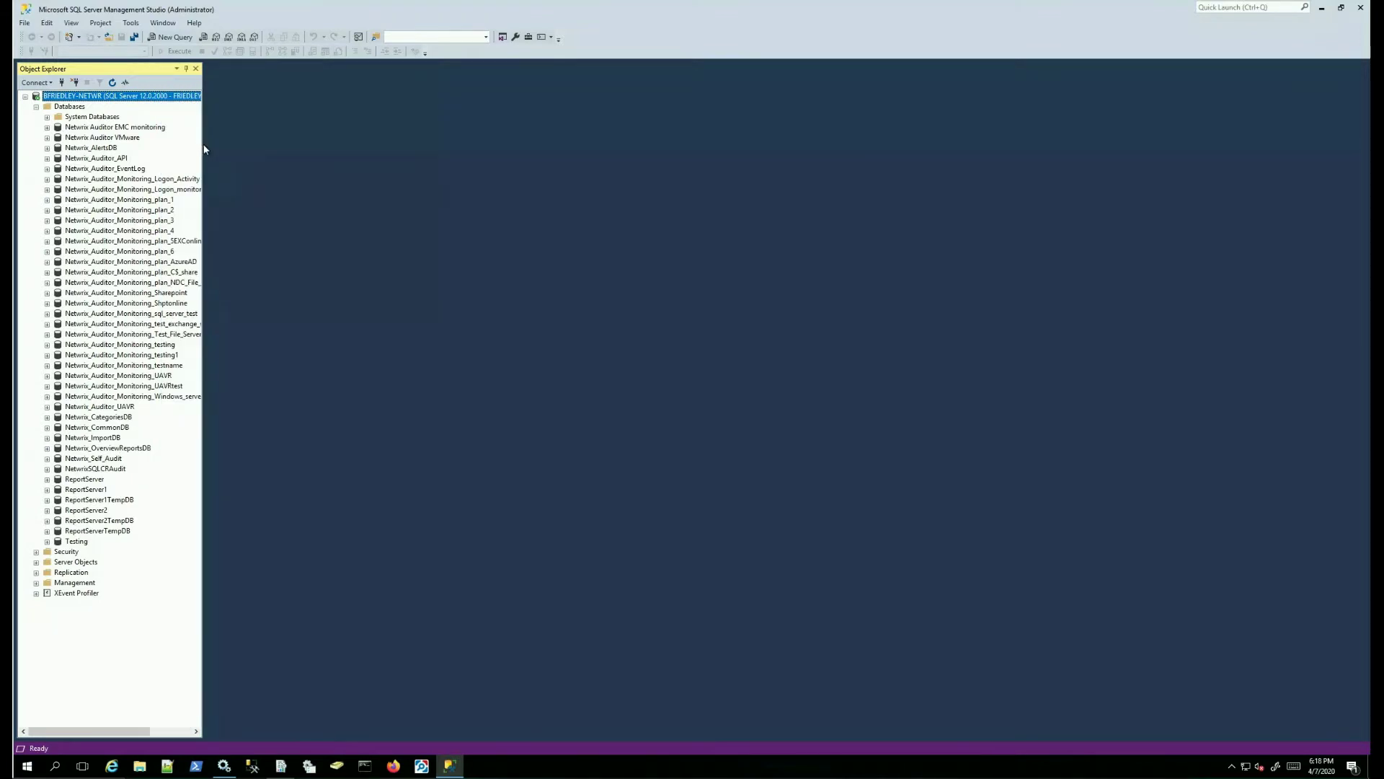
{"action": "left_click_drag", "start_coordinate": [203, 148], "coordinate": [268, 144]}
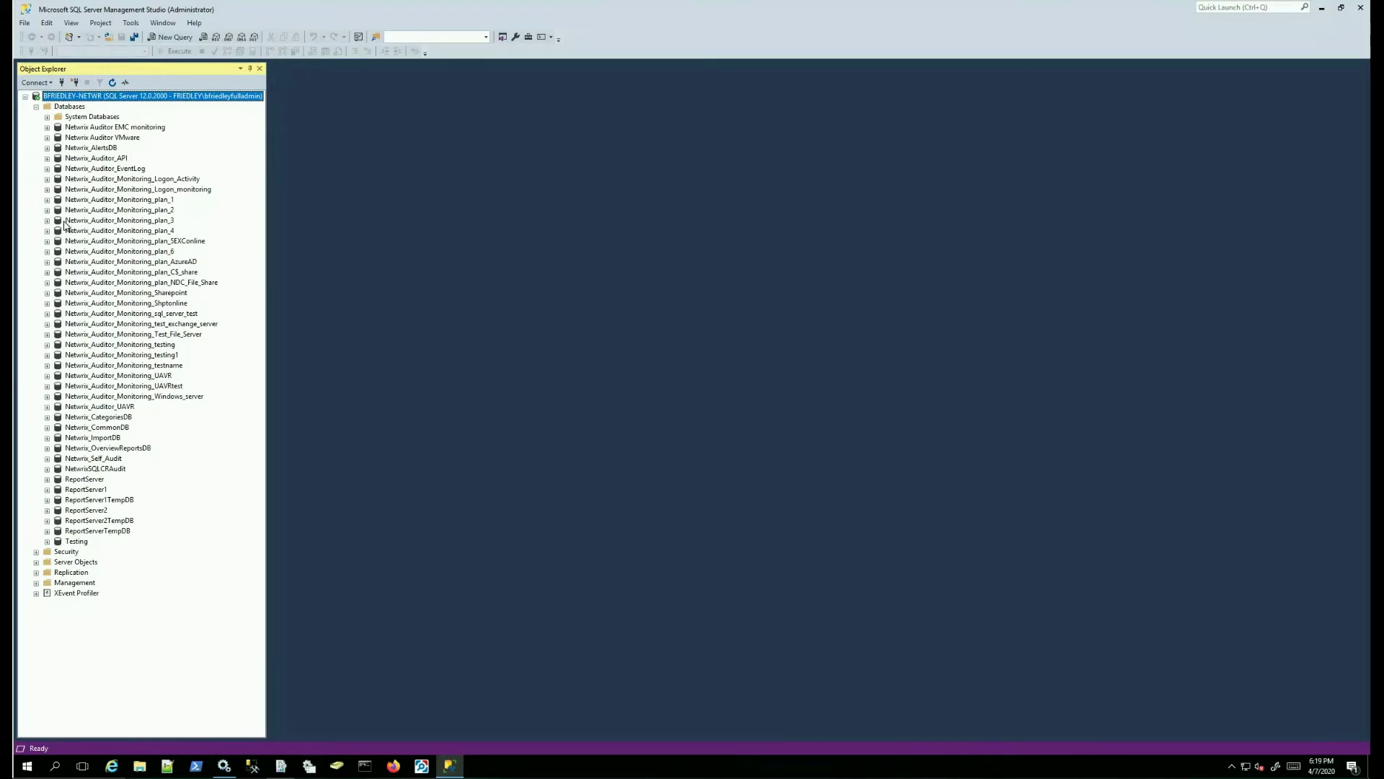
Expand the tables of Netwrix_Auditor_Monitoring_Logon_Activity and locate dbo.Changes, dbo.ConfItems and dbo.ConfSessions
{"action": "left_click", "coordinate": [47, 179]}
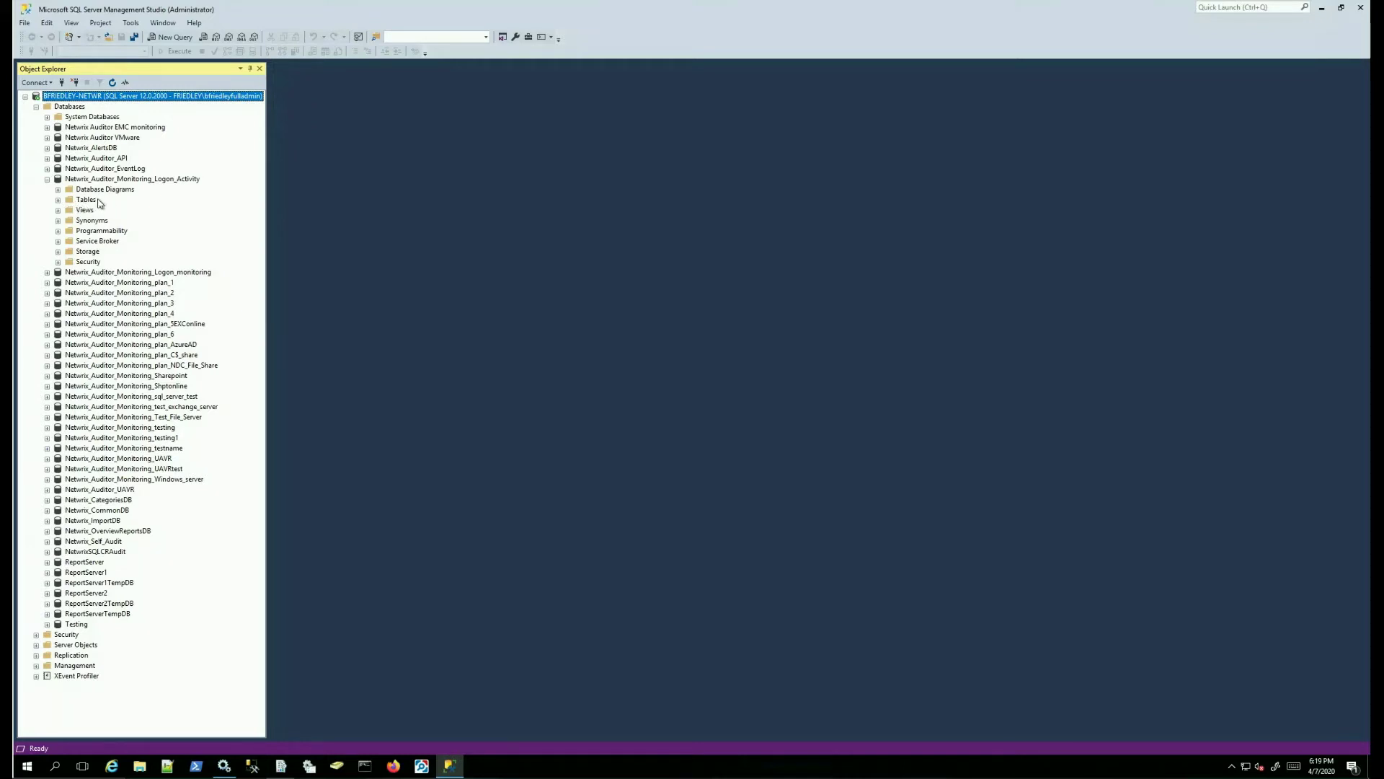
{"action": "left_click", "coordinate": [58, 200]}
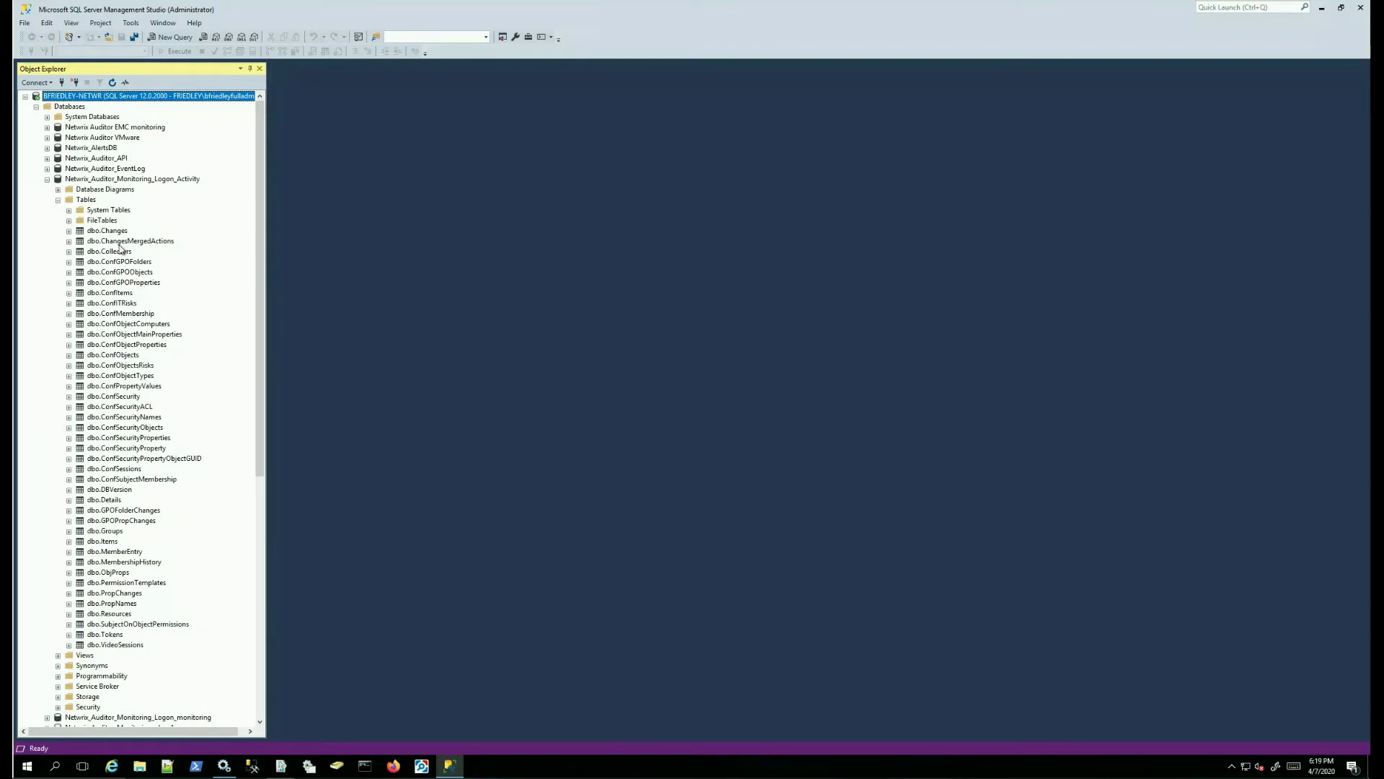
{"action": "left_click", "coordinate": [105, 231]}
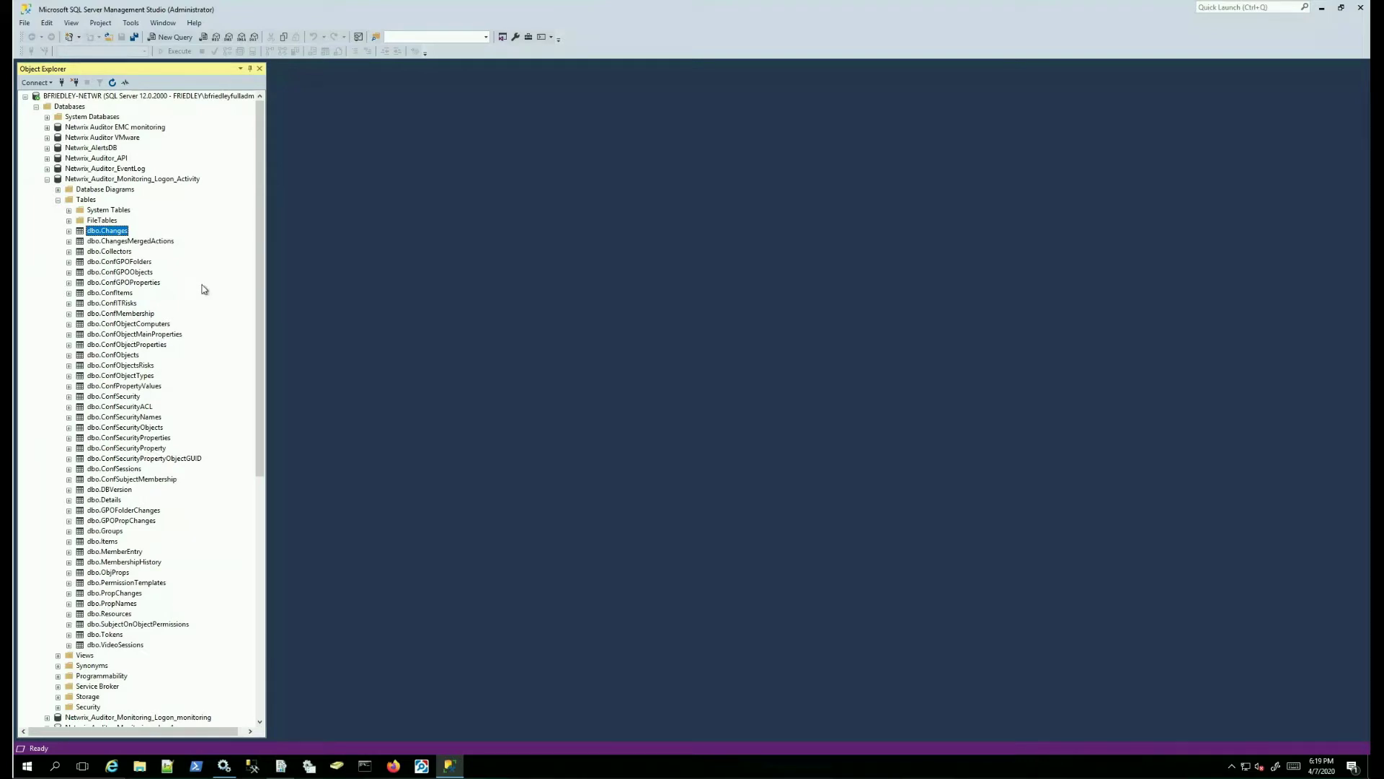
{"action": "left_click", "coordinate": [118, 294]}
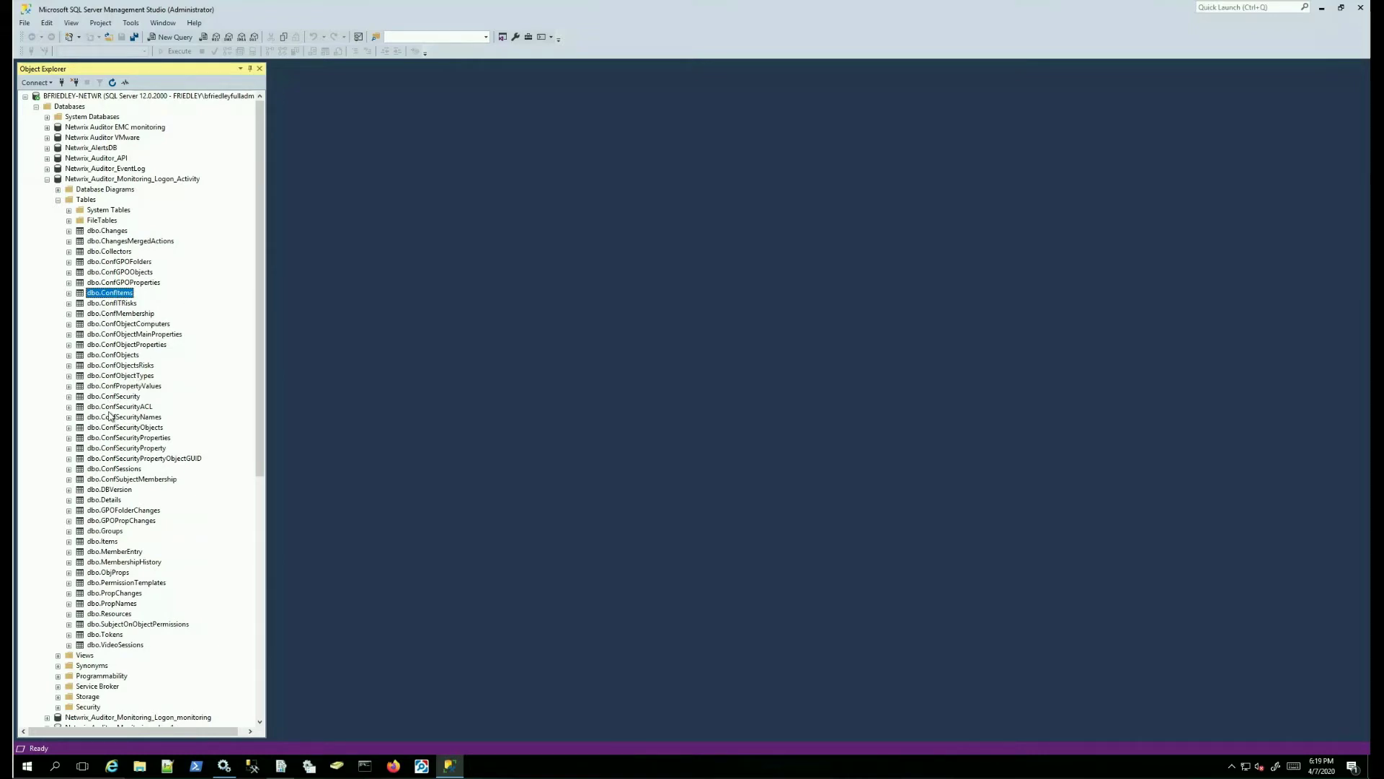
{"action": "left_click", "coordinate": [113, 469]}
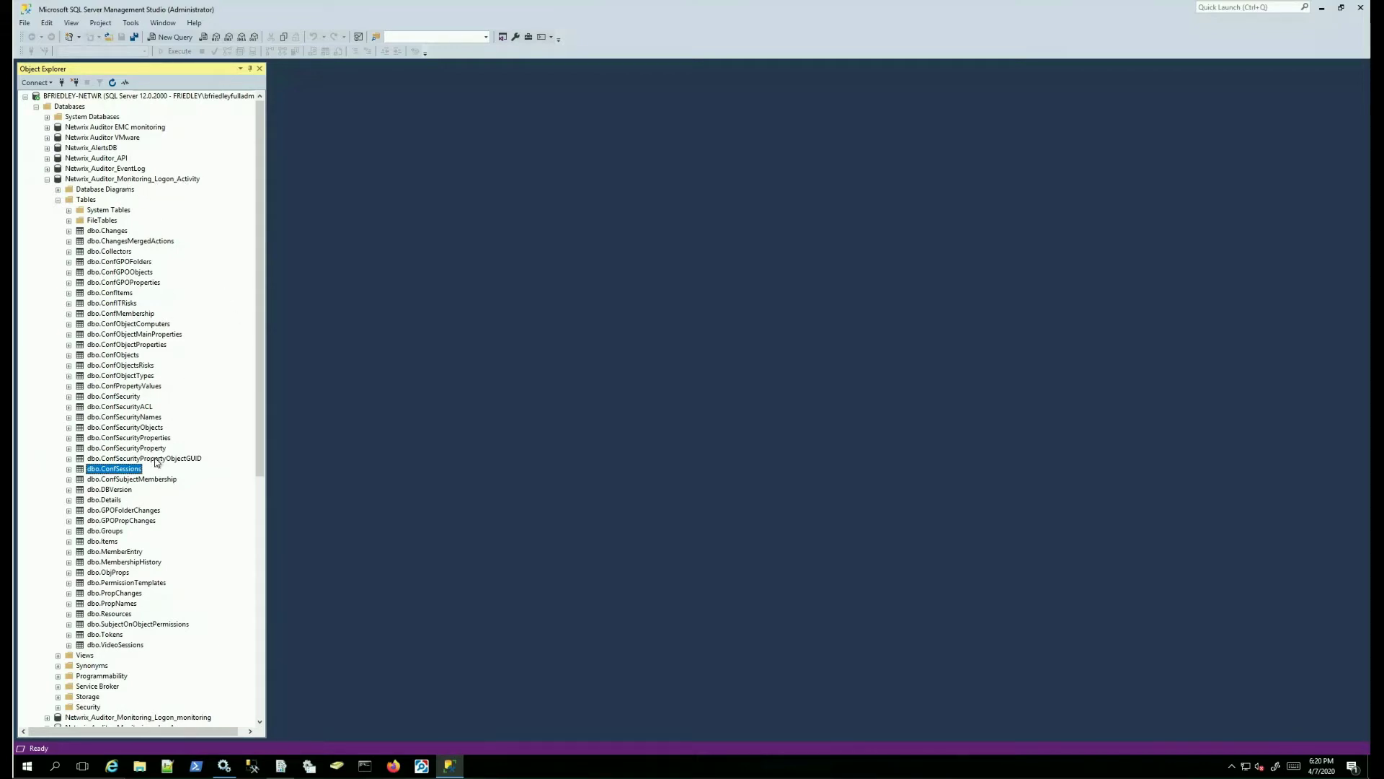
Select the top 1000 rows of dbo.Changes in the Logon_Activity database and check the first row's When value
{"action": "left_click", "coordinate": [111, 232]}
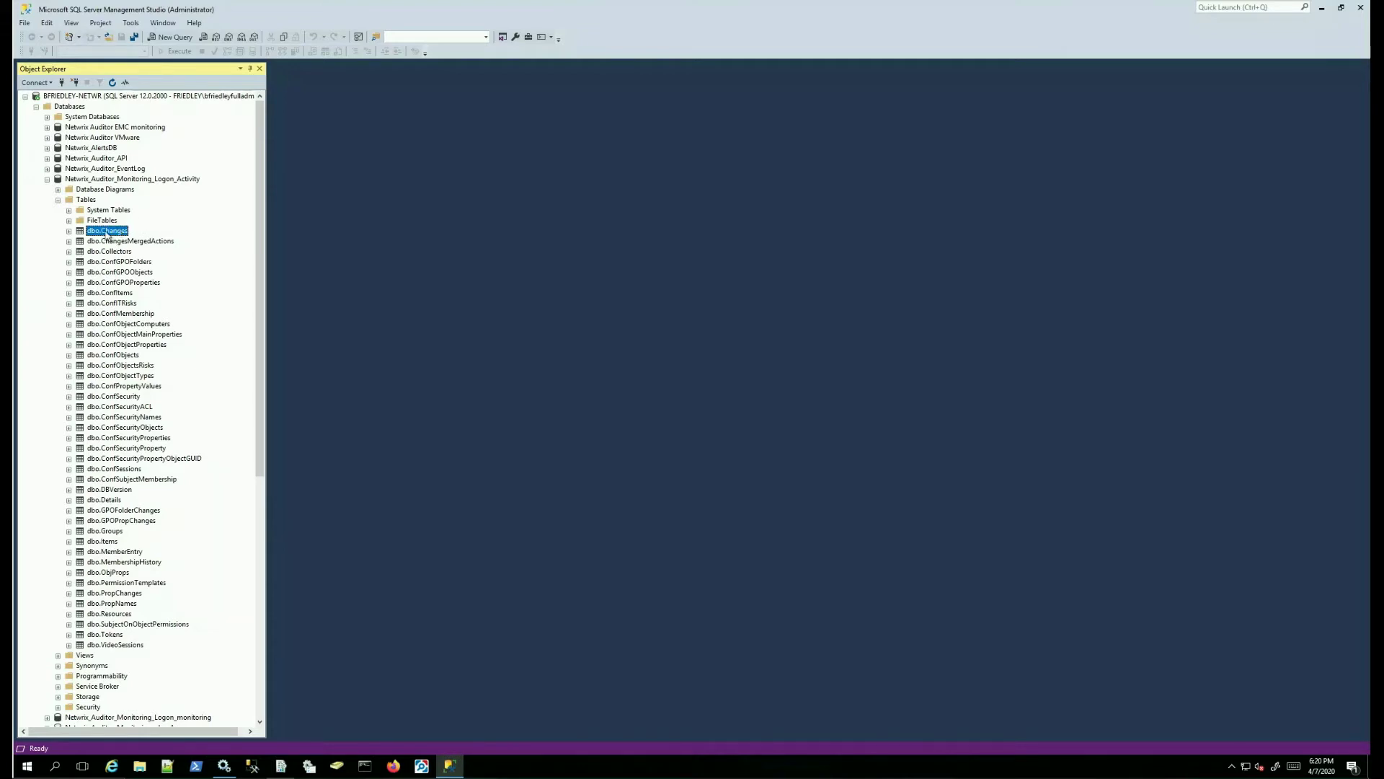
{"action": "right_click", "coordinate": [107, 235]}
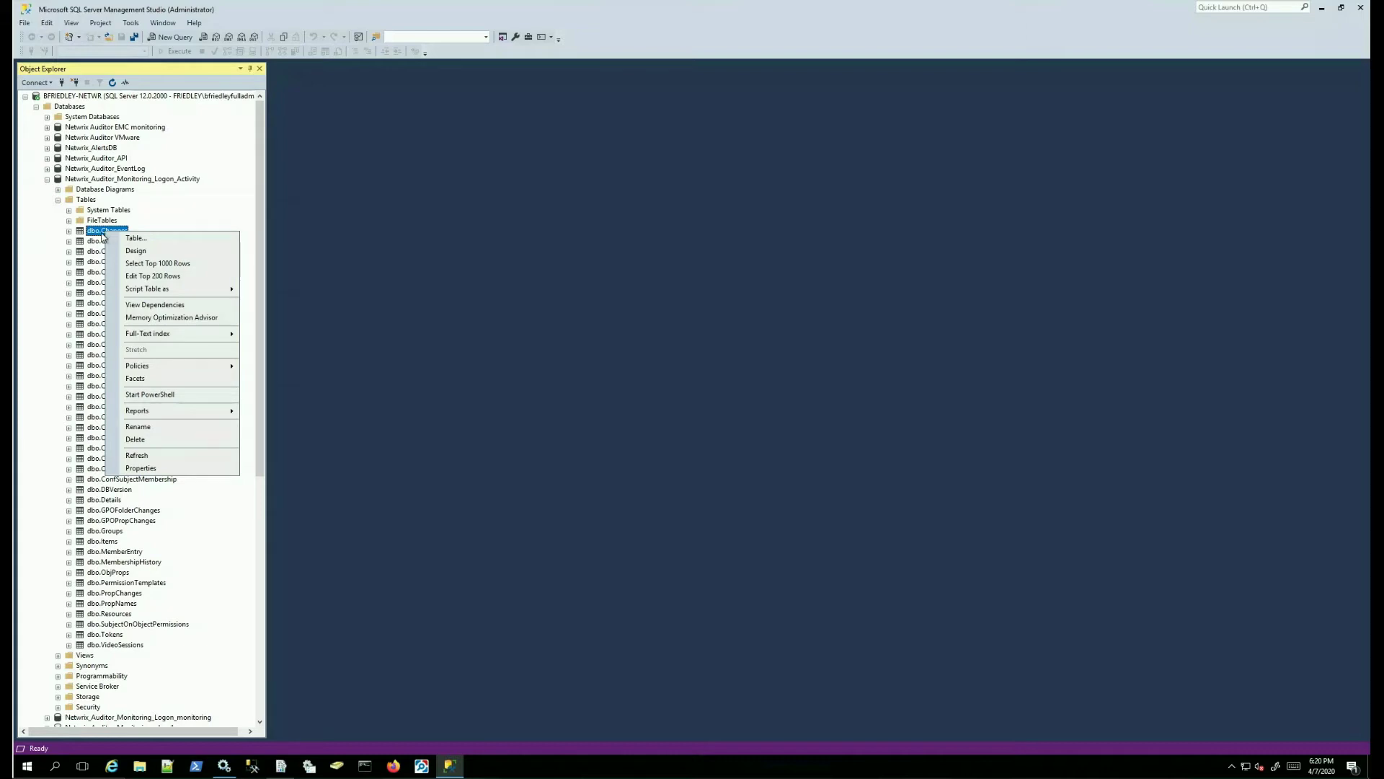
{"action": "left_click", "coordinate": [146, 263]}
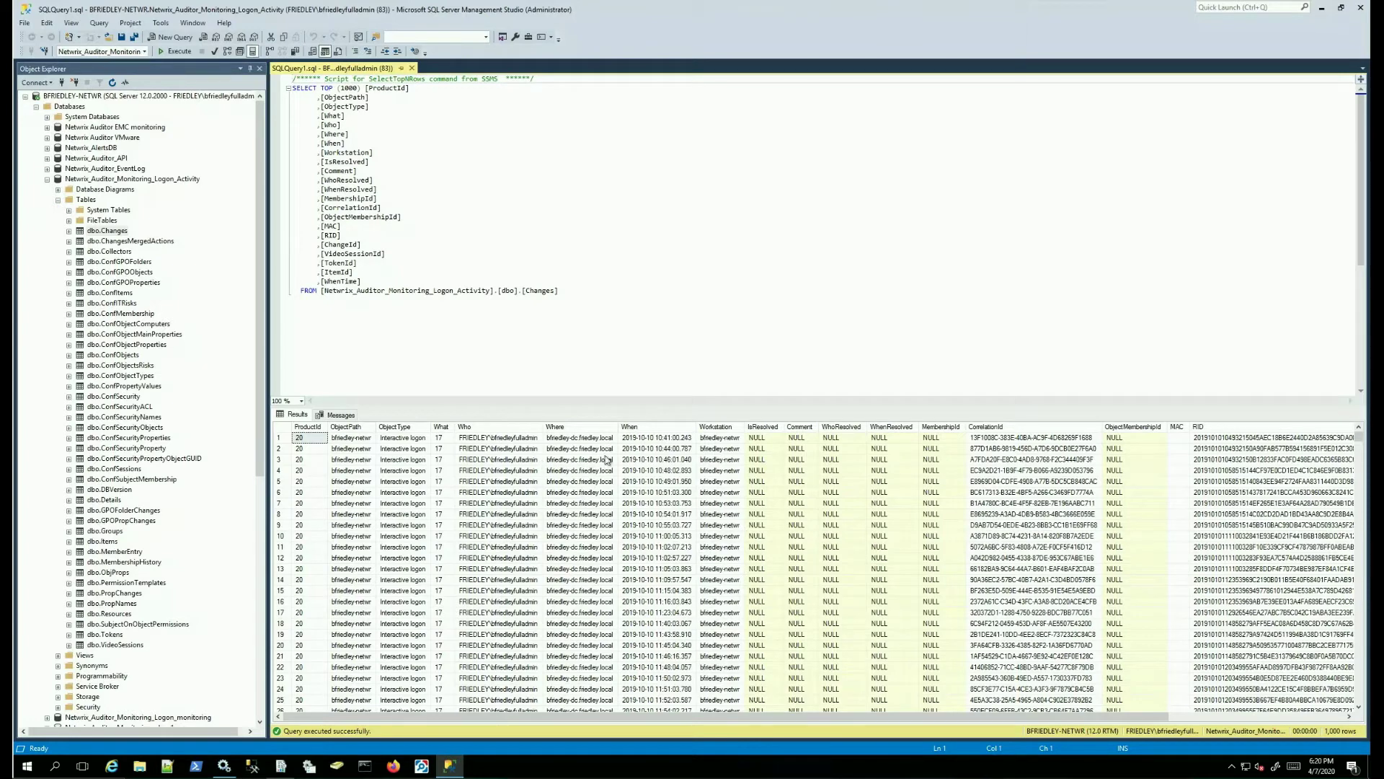
{"action": "left_click", "coordinate": [655, 438]}
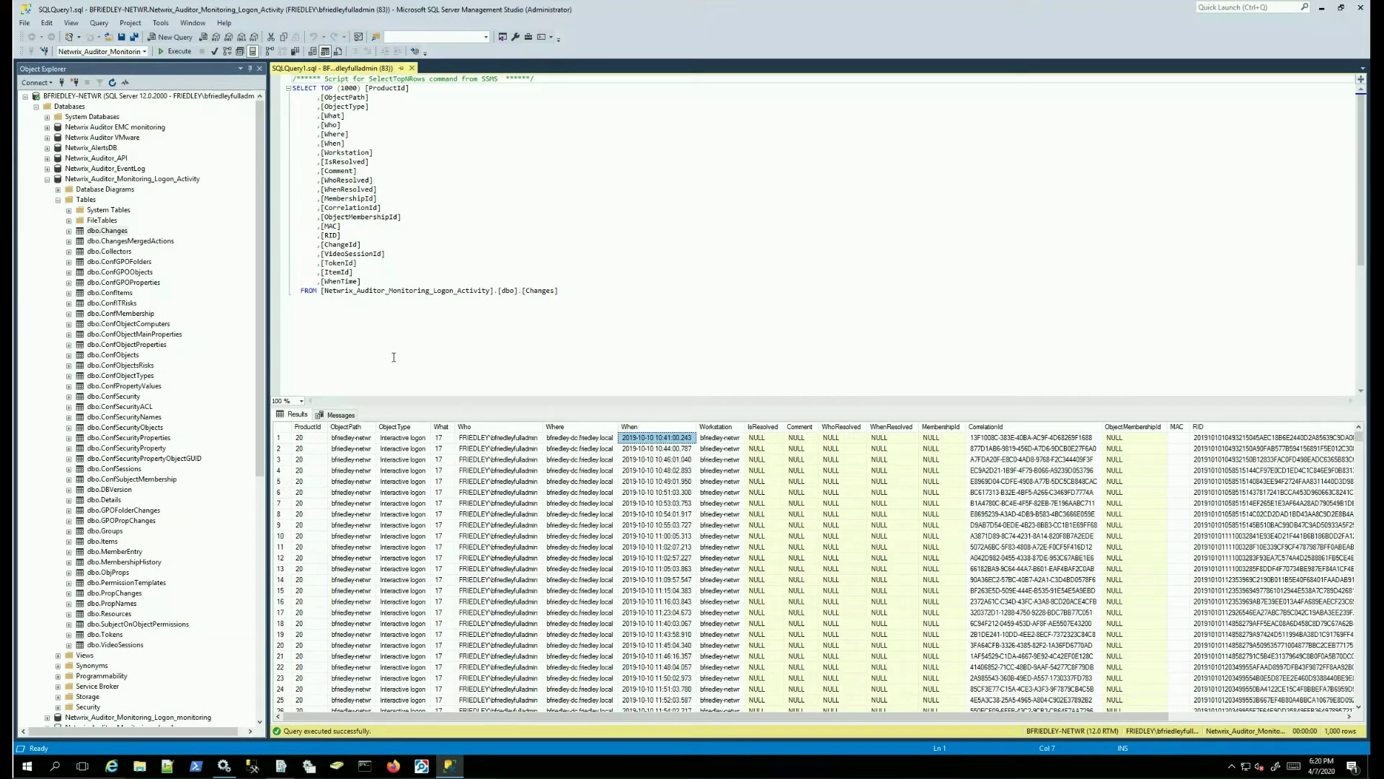
Add "order by [when] desc" to the Changes query, execute it and check the most recent When value
{"action": "left_click", "coordinate": [576, 291]}
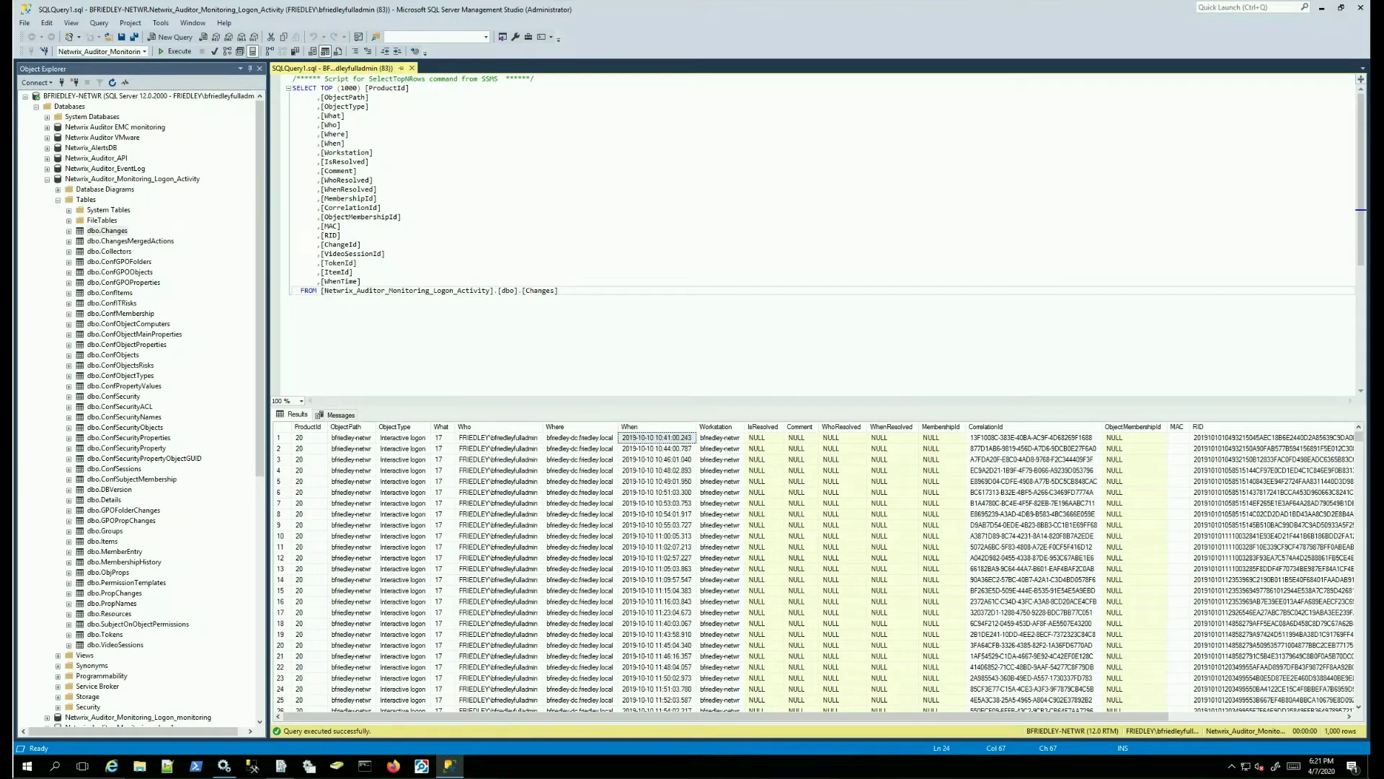
{"action": "key", "text": "Return"}
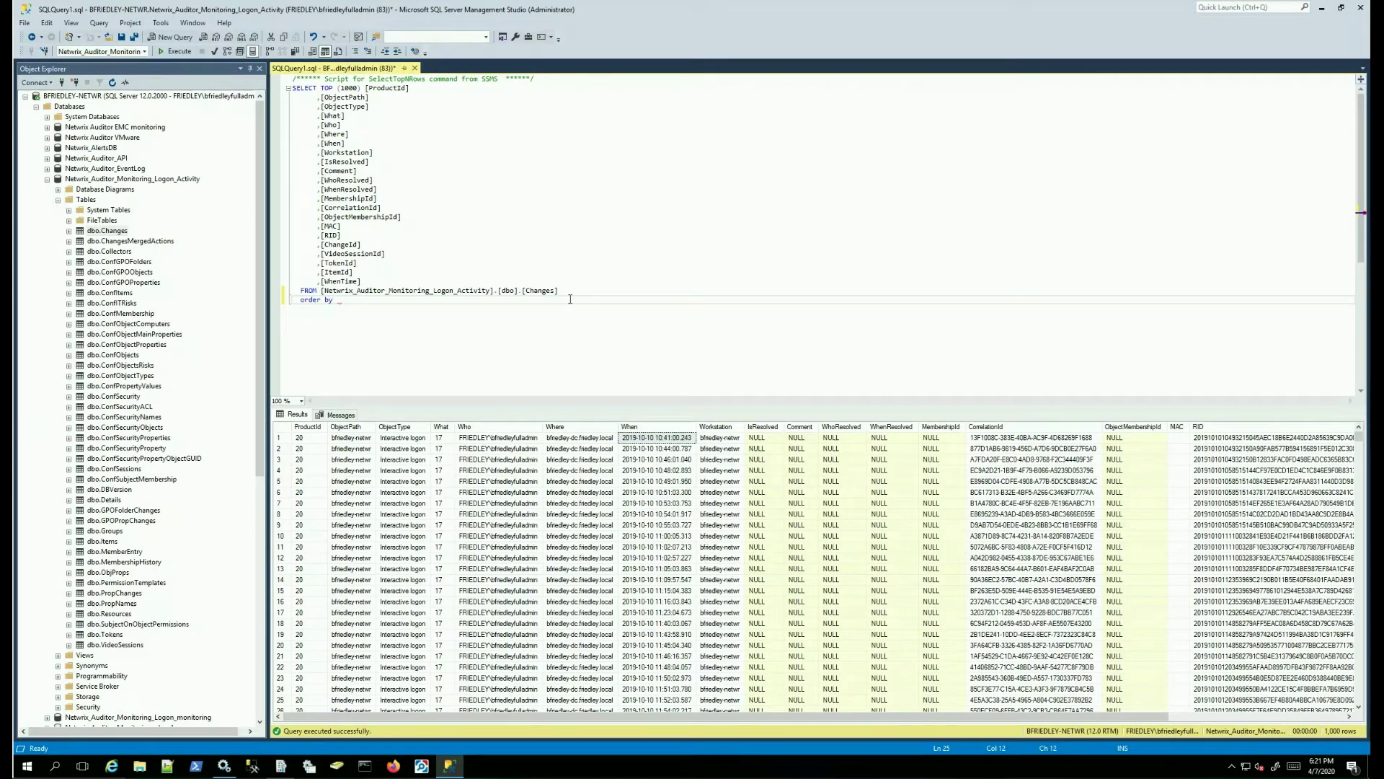
{"action": "type", "text": "when"}
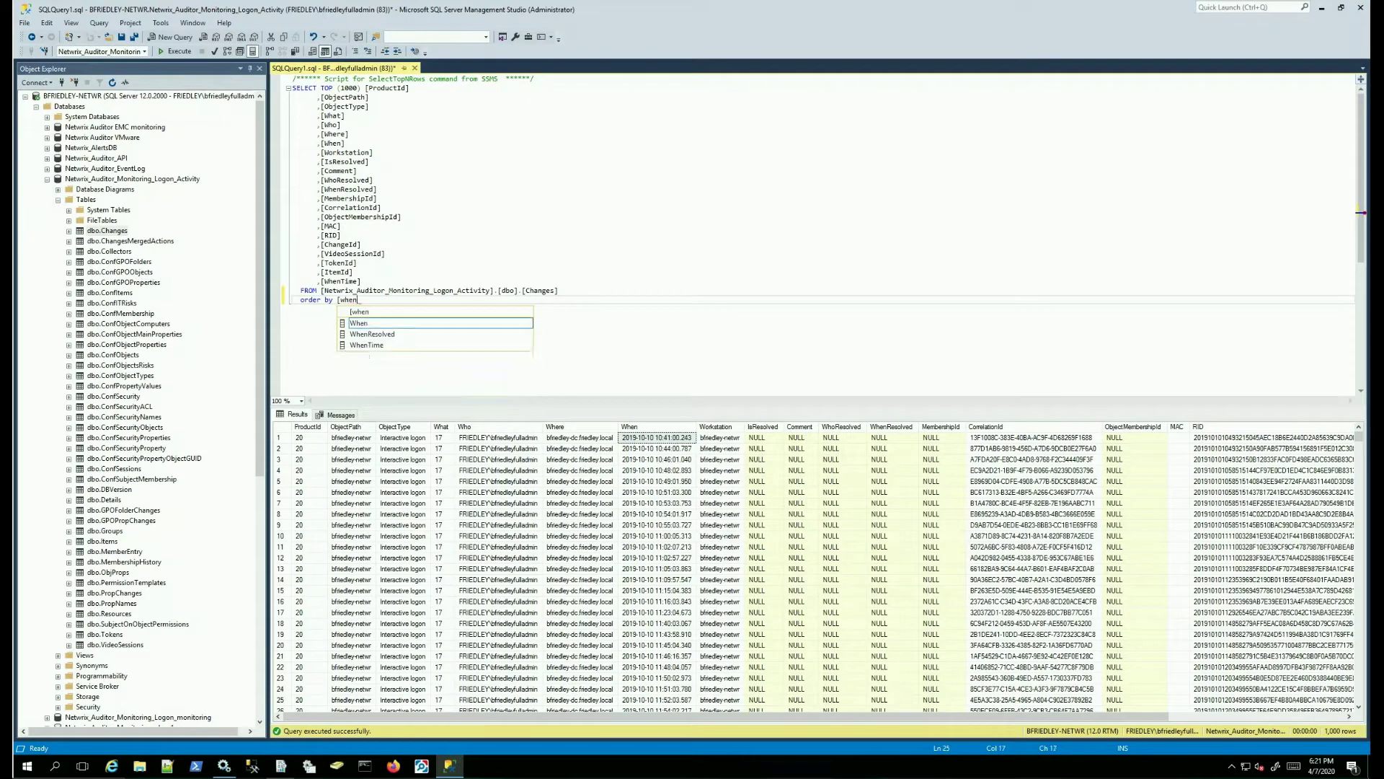
{"action": "type", "text": "] "}
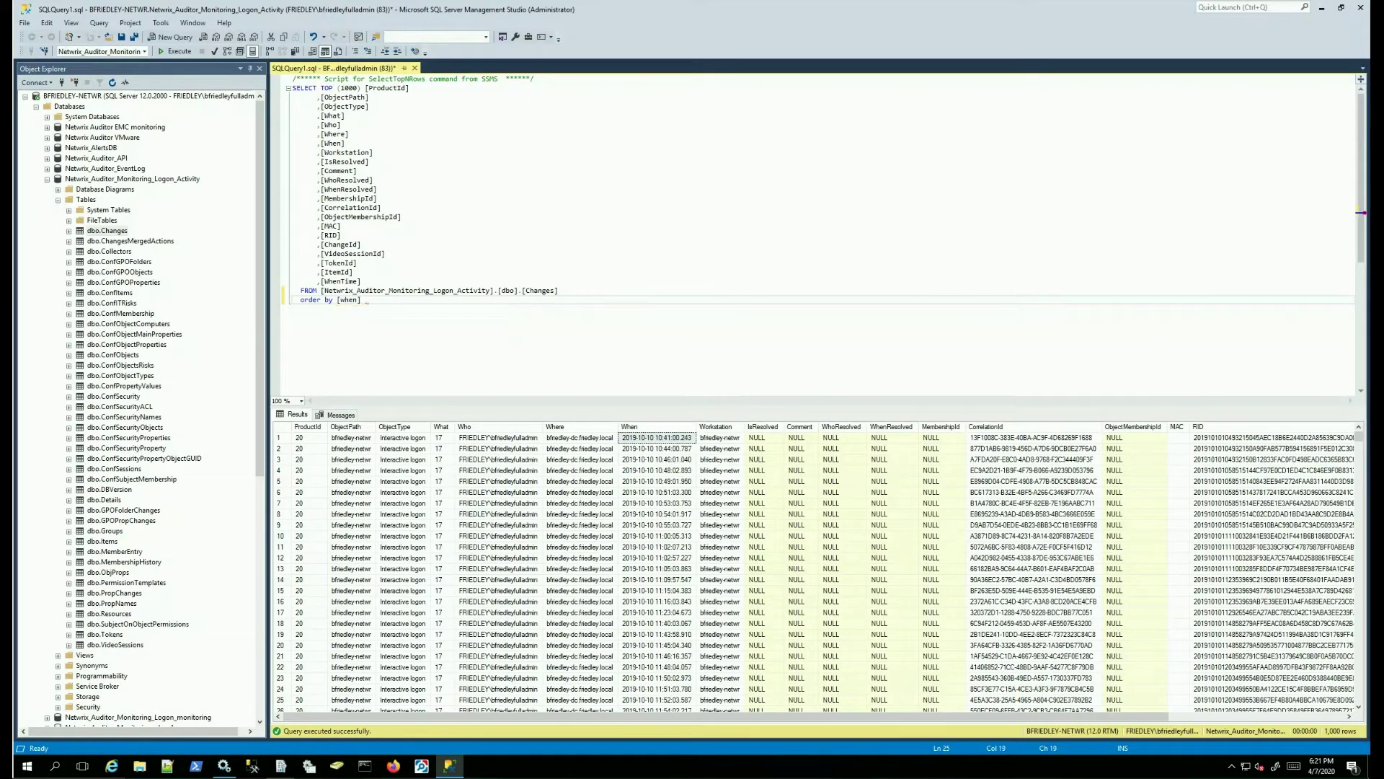
{"action": "type", "text": "desc"}
{"action": "left_click", "coordinate": [176, 51]}
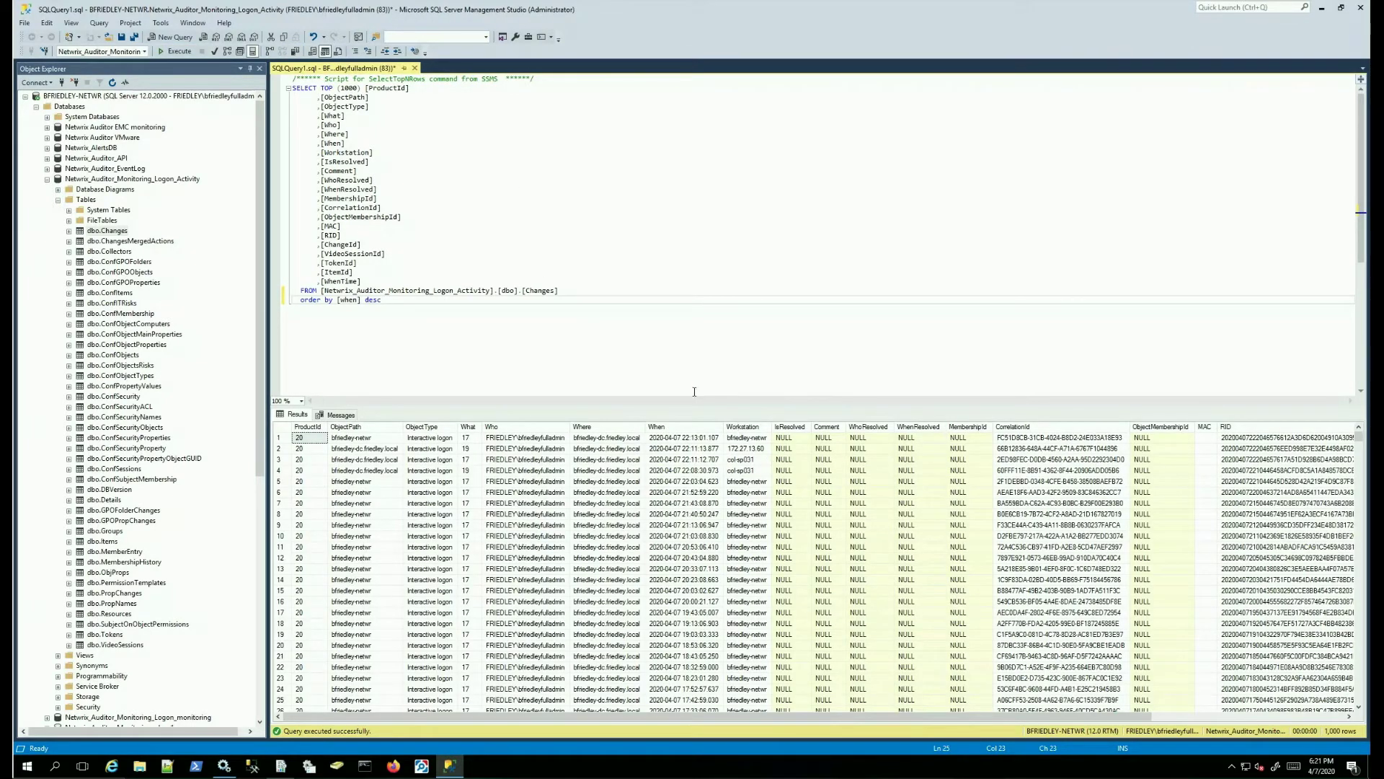
{"action": "left_click", "coordinate": [703, 437]}
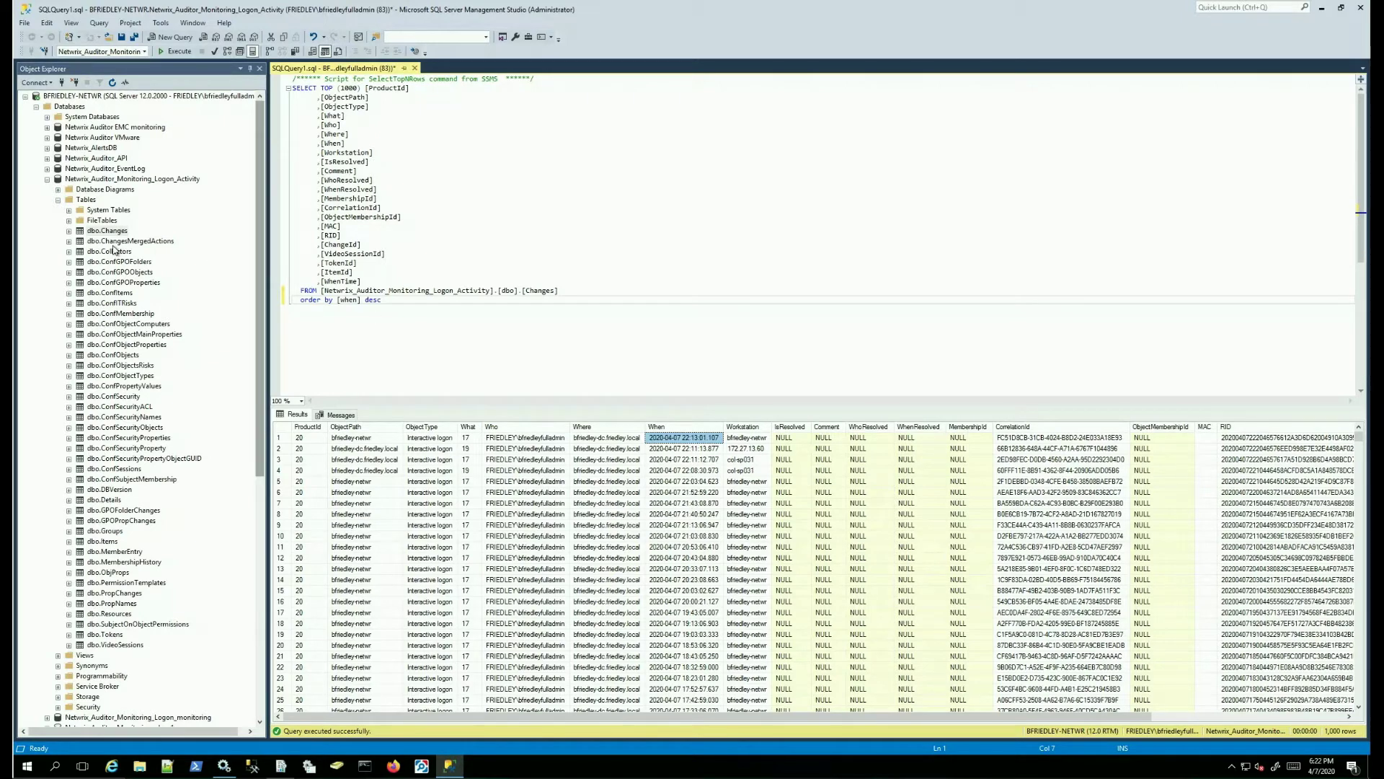
Collapse the Logon_Activity database and expand the tables of Netwrix_Auditor_Monitoring_plan_1
{"action": "left_click", "coordinate": [47, 179]}
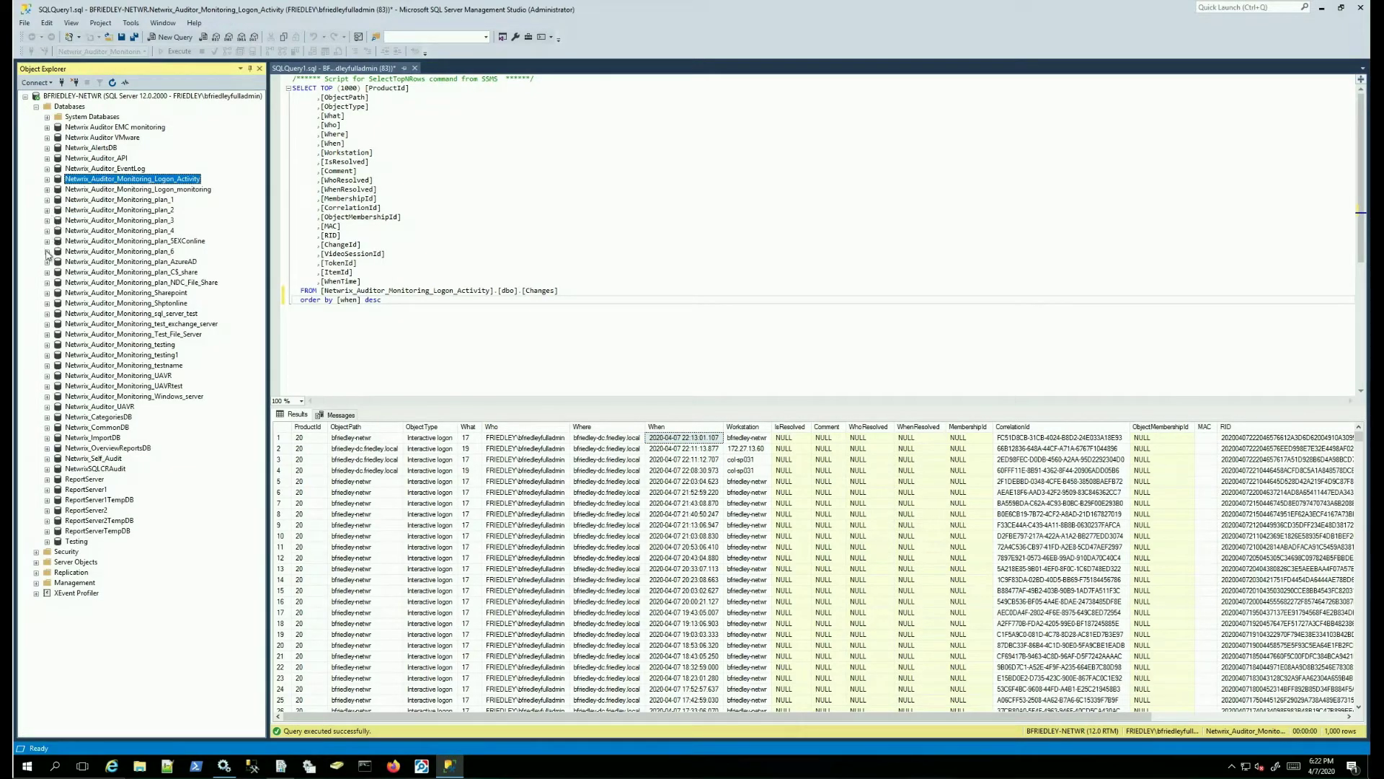
{"action": "left_click", "coordinate": [47, 199]}
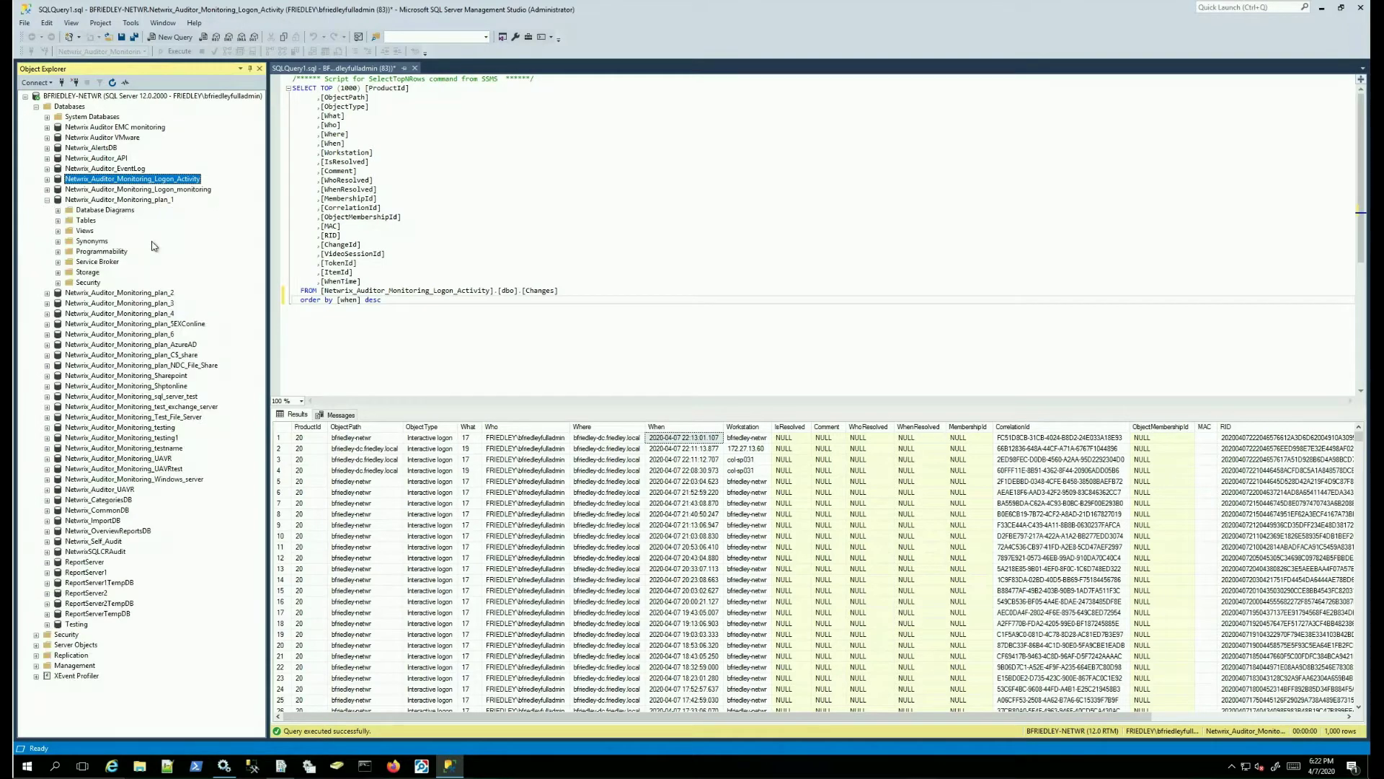
{"action": "left_click", "coordinate": [58, 221]}
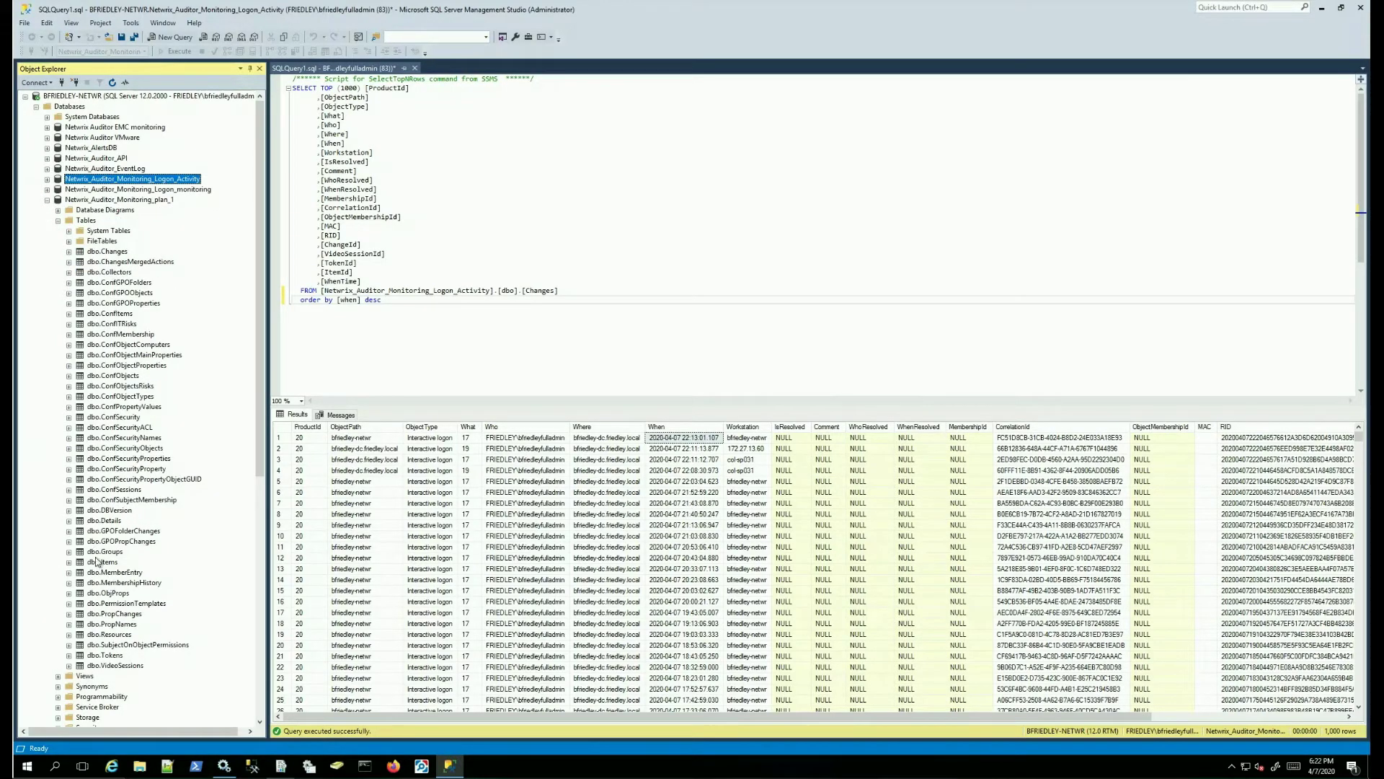
Select the top 1000 rows of plan_1's dbo.ConfSessions and check the ManagedObjectUId and SessionDateTime values
{"action": "left_click", "coordinate": [95, 490]}
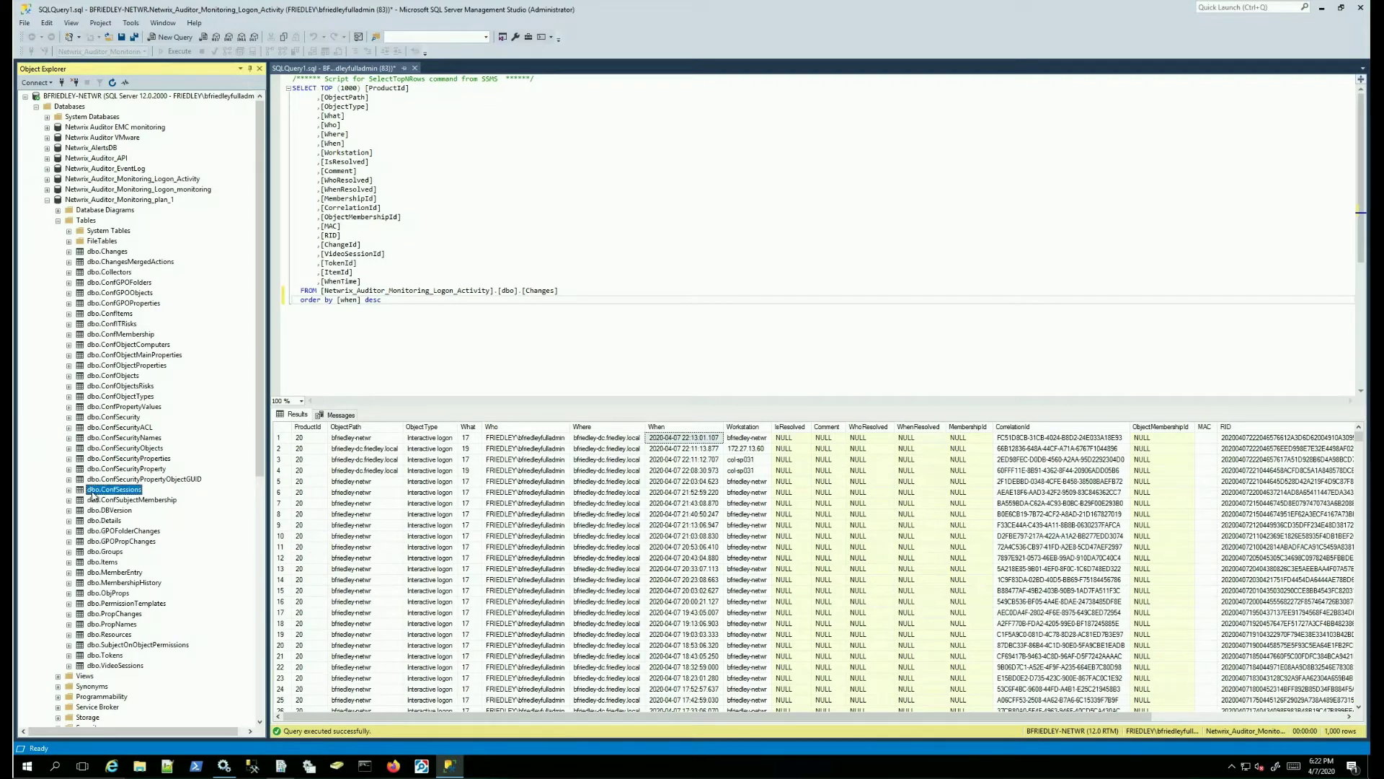
{"action": "right_click", "coordinate": [95, 494]}
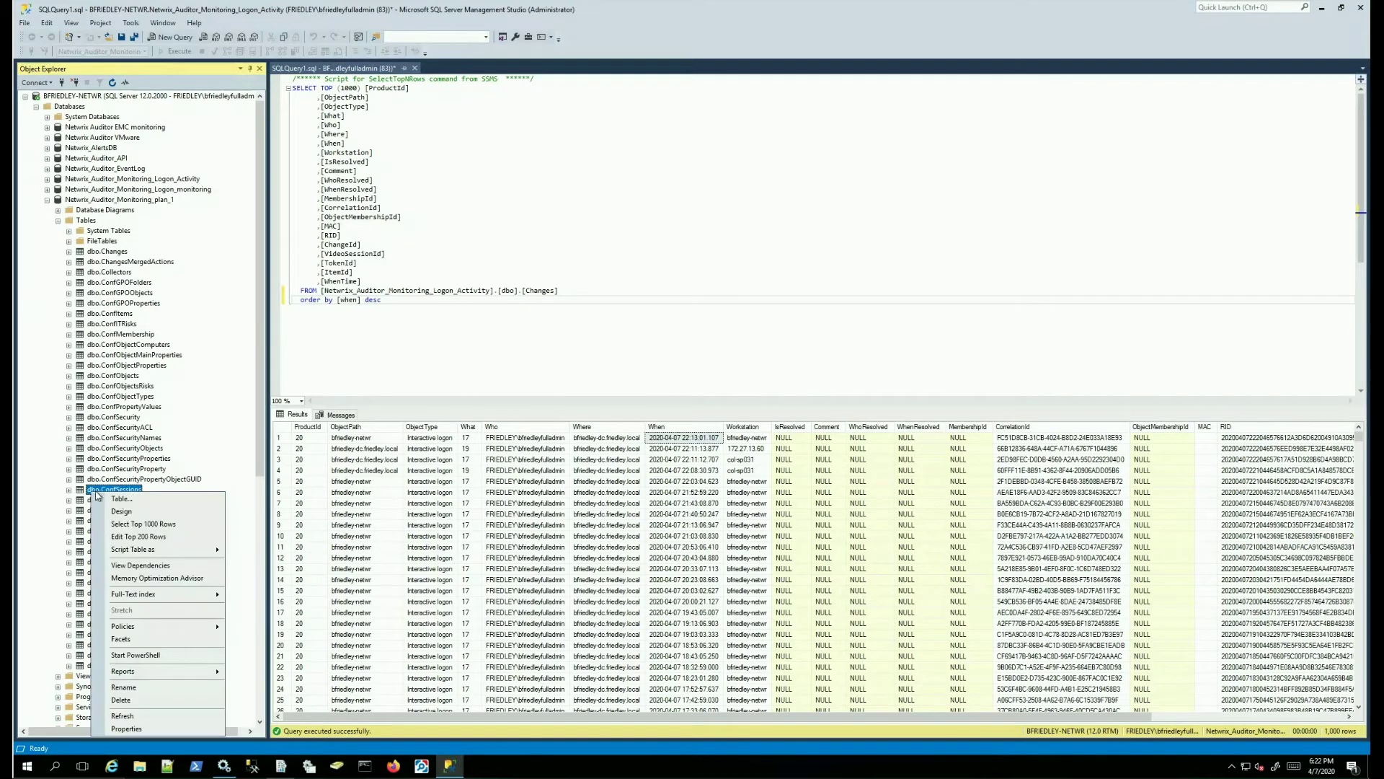
{"action": "left_click", "coordinate": [132, 524]}
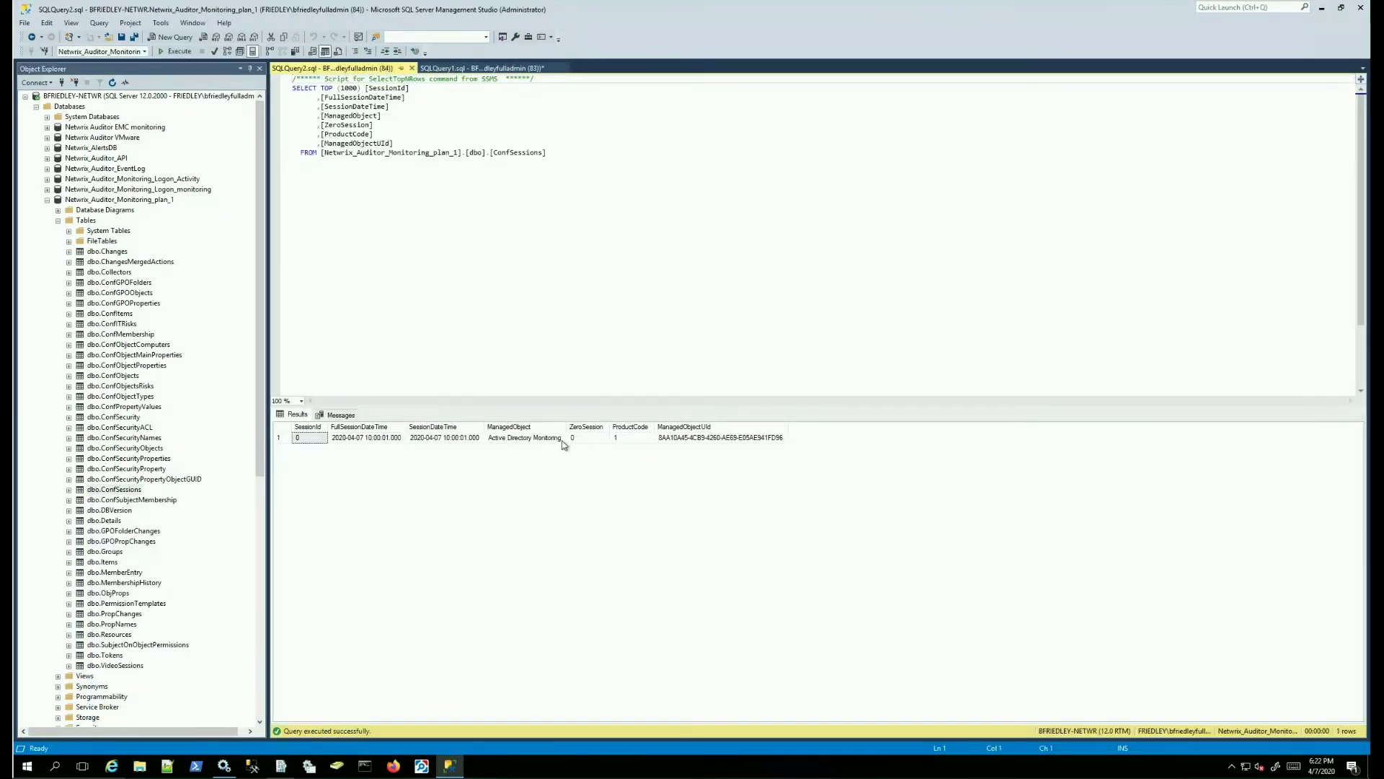
{"action": "left_click", "coordinate": [753, 440]}
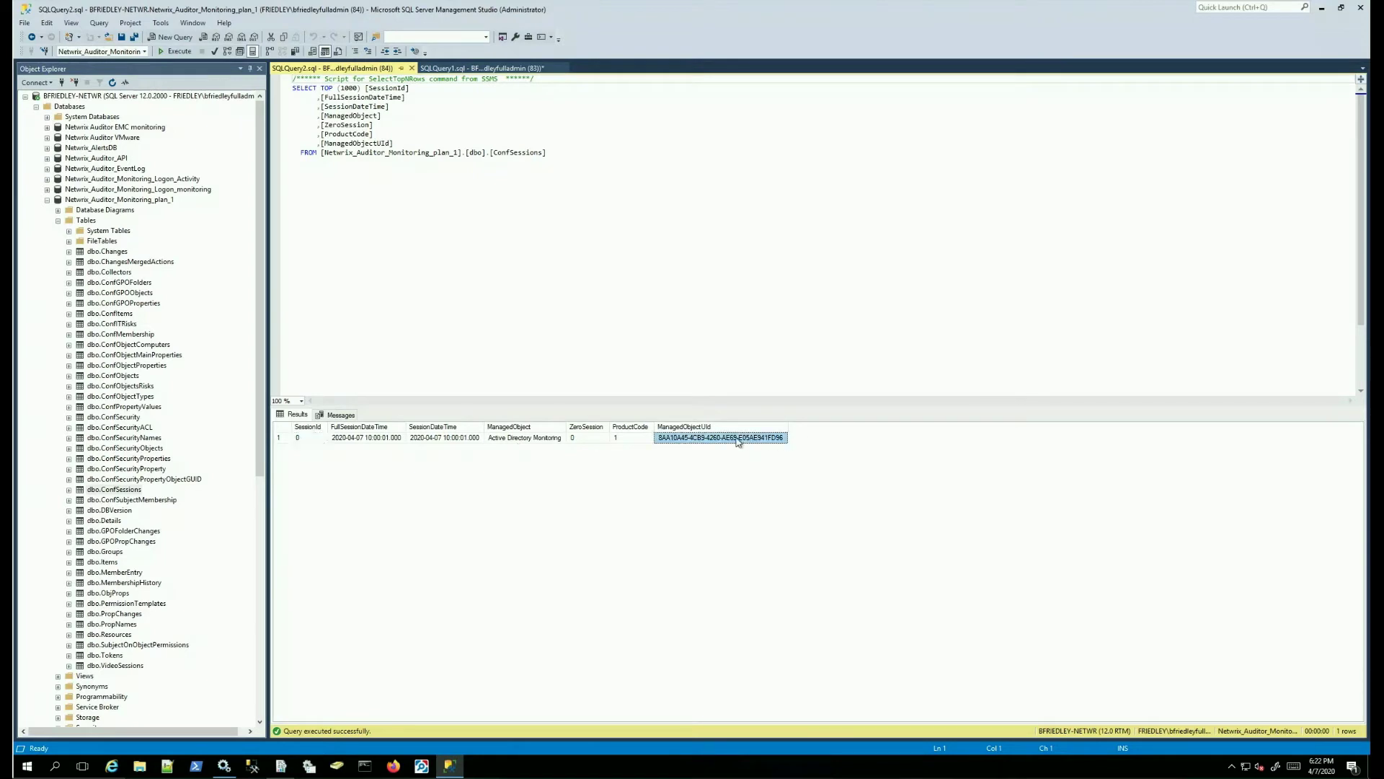
{"action": "left_click", "coordinate": [440, 441]}
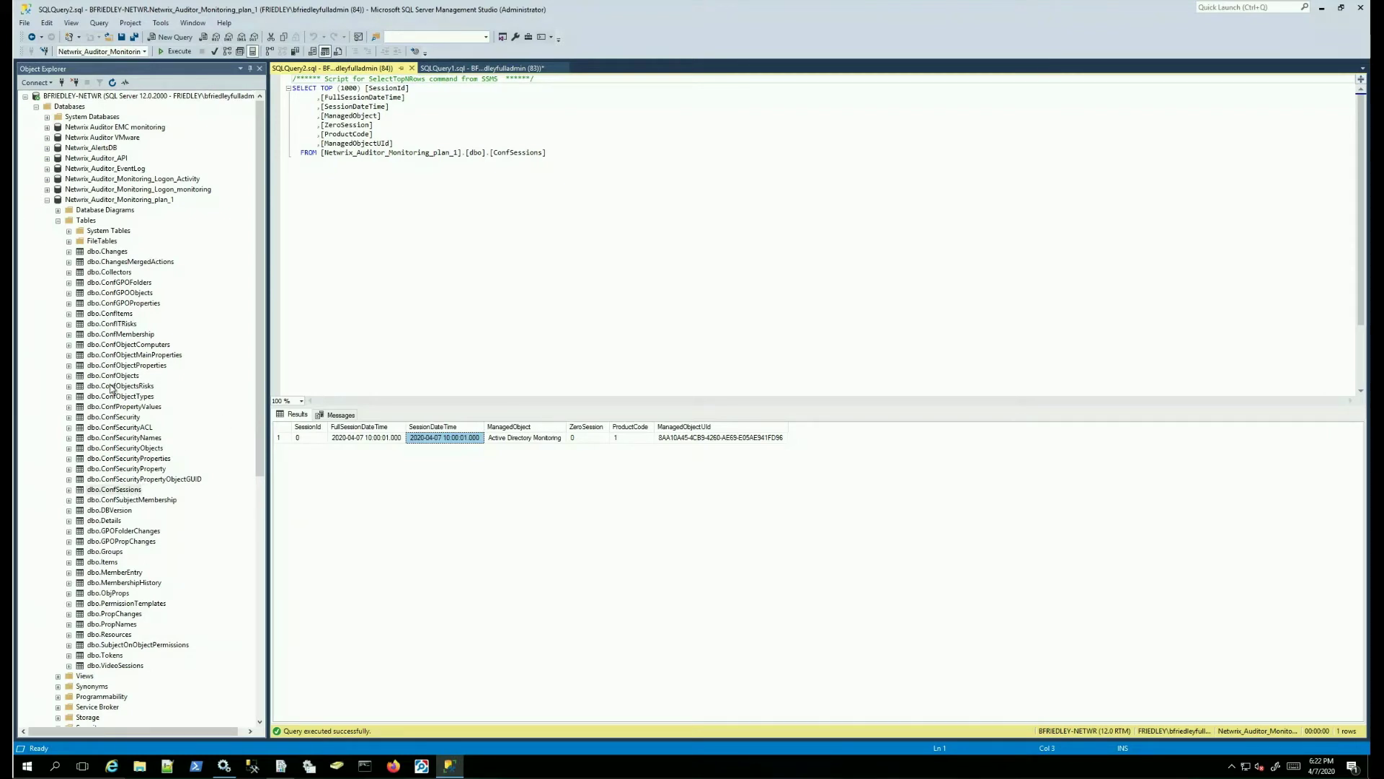
Select the top 1000 rows of dbo.ConfItems in the Netwrix_Auditor_Monitoring_plan_1 database
{"action": "left_click", "coordinate": [113, 314]}
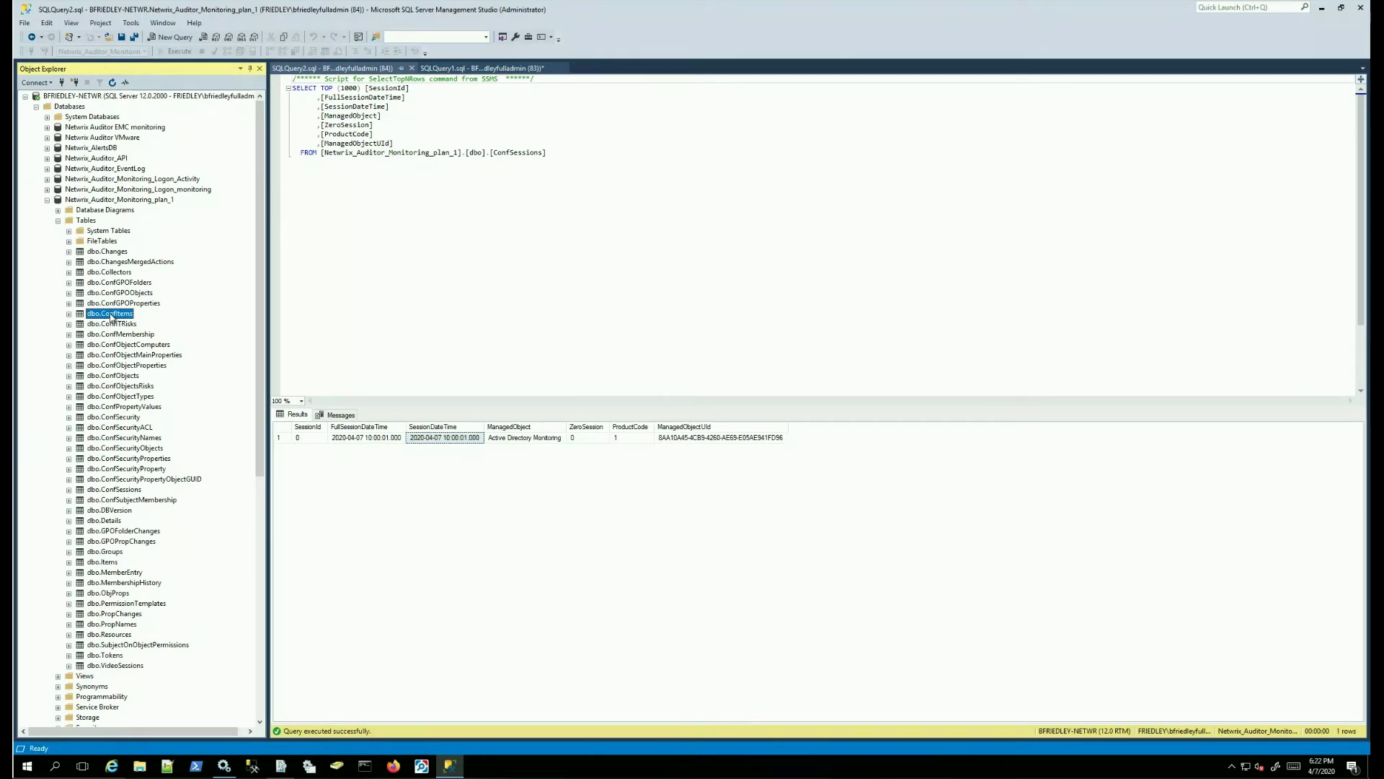
{"action": "right_click", "coordinate": [112, 317]}
{"action": "left_click", "coordinate": [149, 350]}
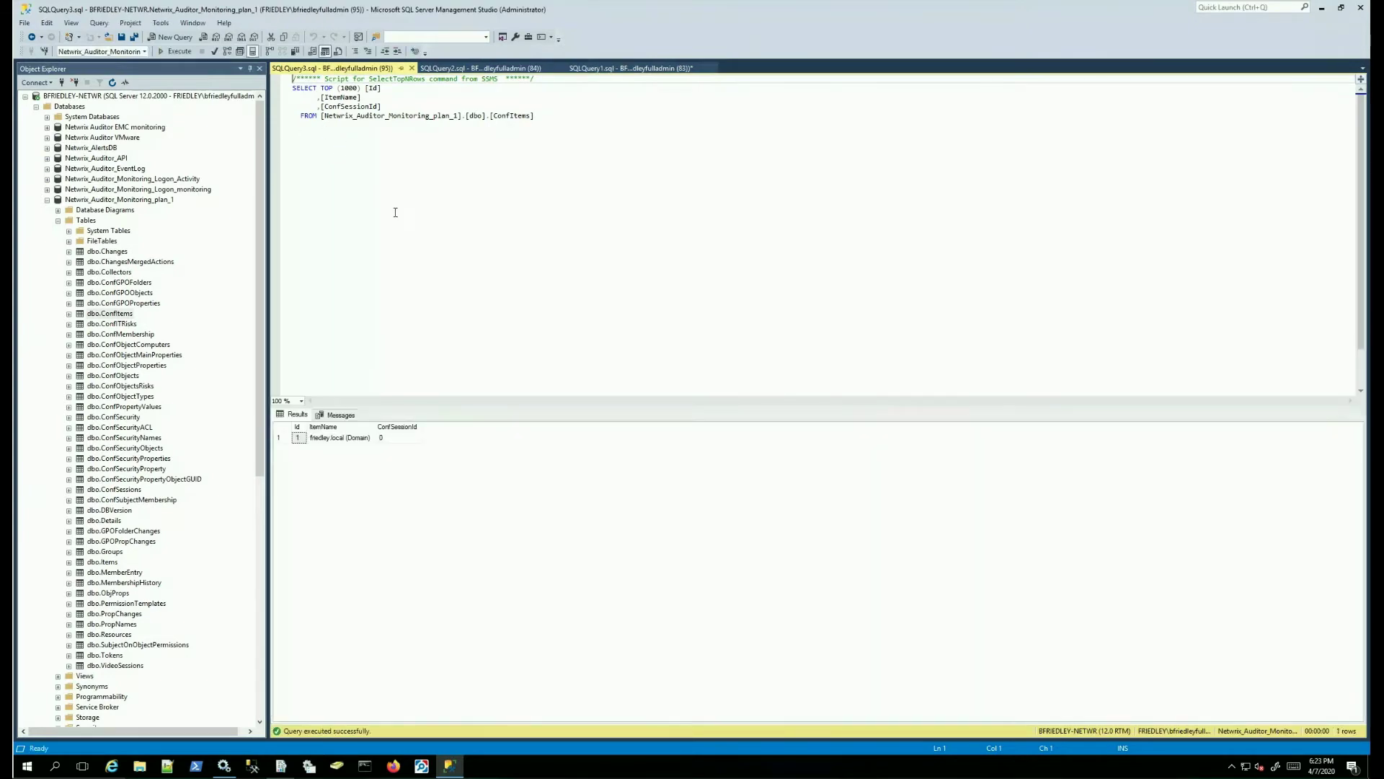
{"action": "left_click", "coordinate": [124, 316]}
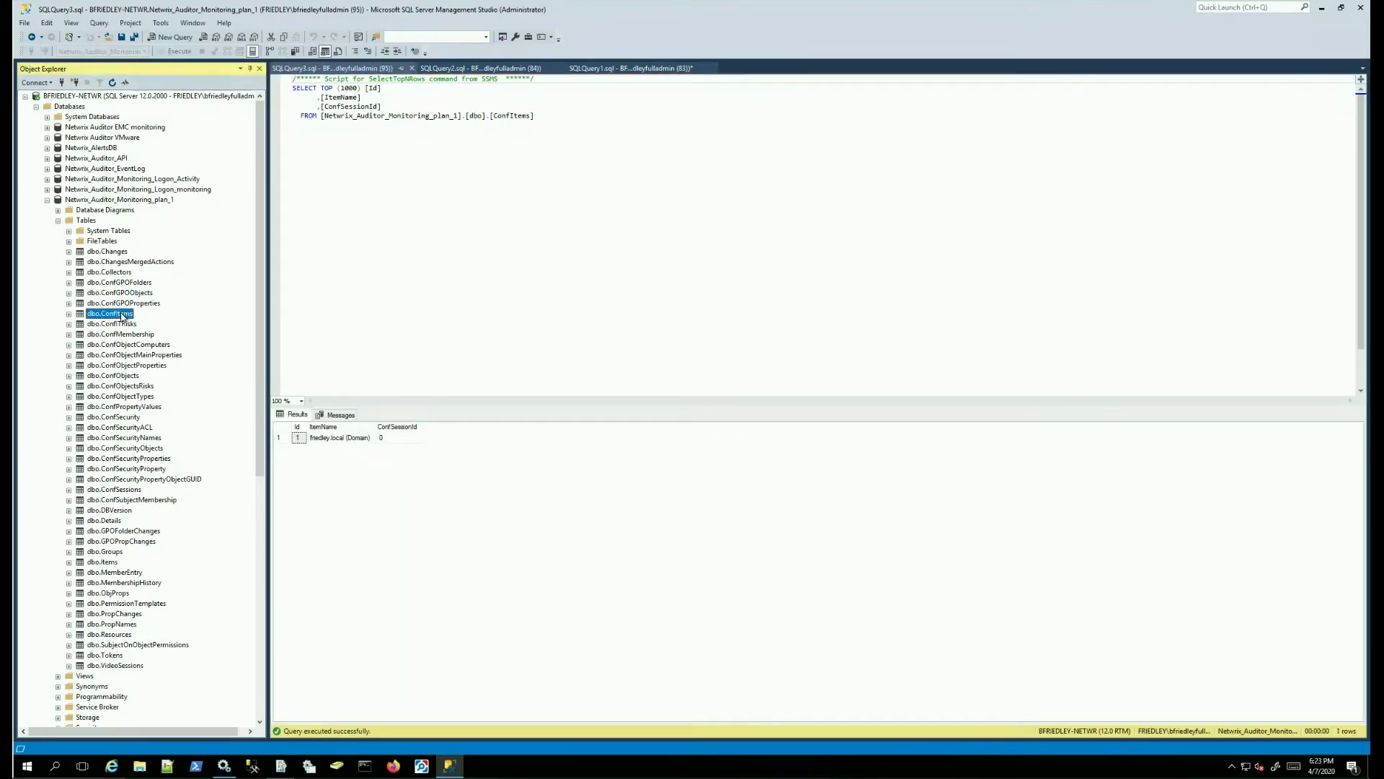
{"action": "right_click", "coordinate": [122, 316]}
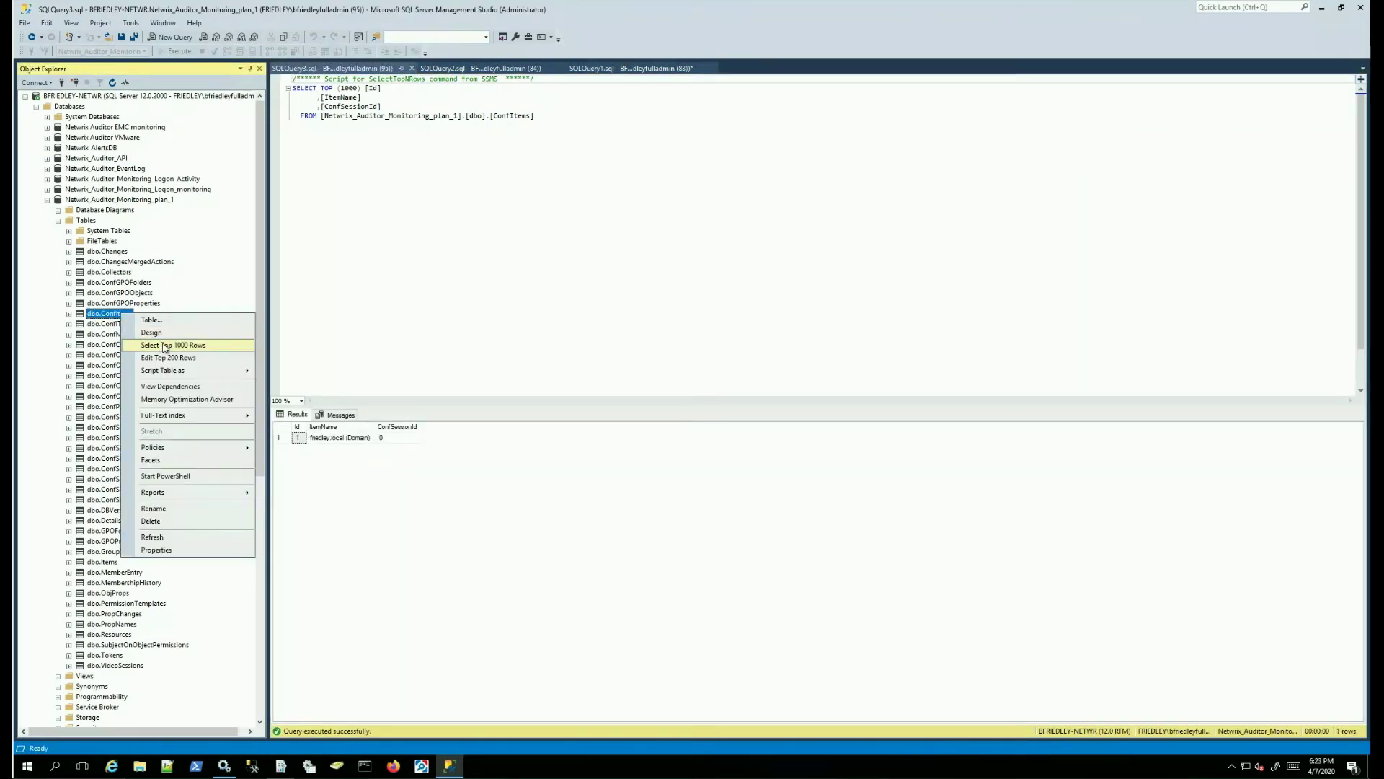
{"action": "left_click", "coordinate": [469, 461]}
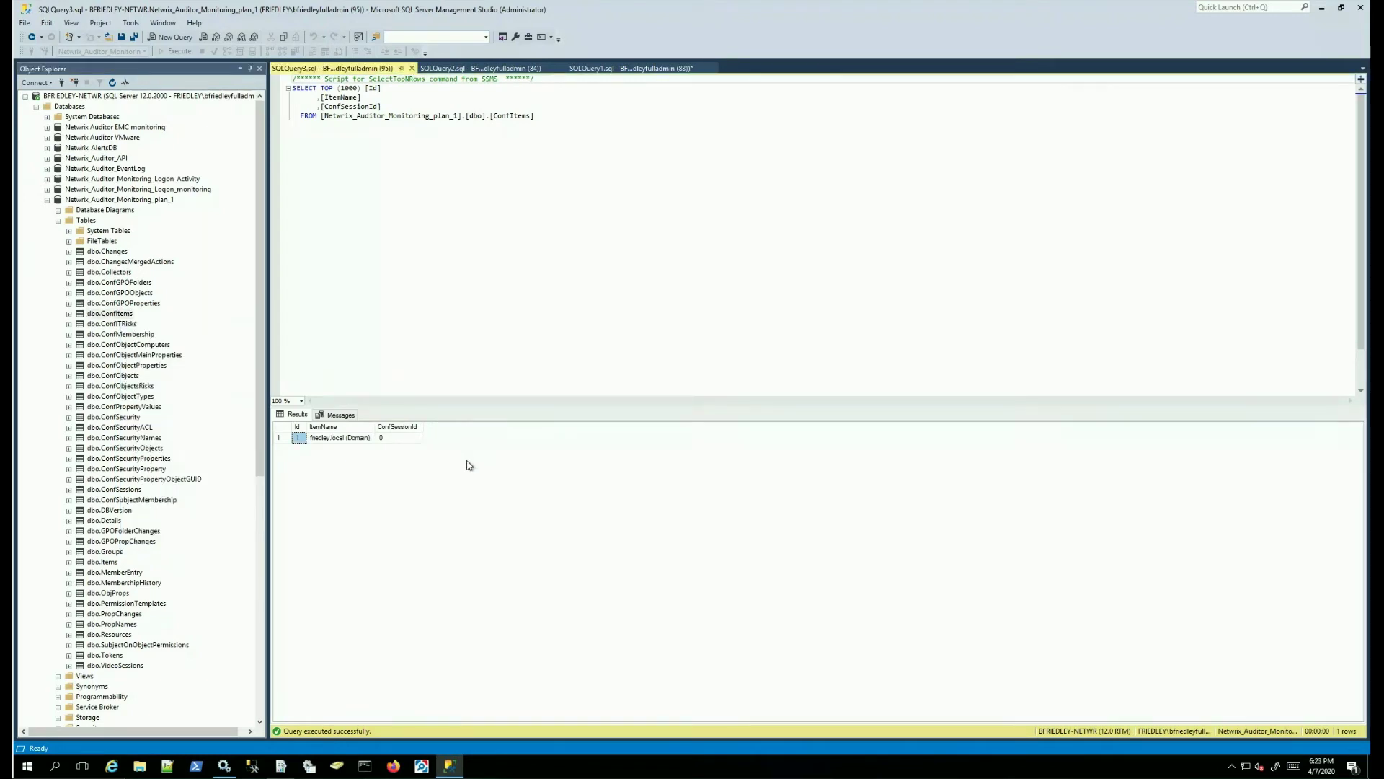
Add the line "delete from [Netwrix_Auditor_Monitoring_plan_1].[dbo].[ConfItems]" below the ConfItems query without executing it
{"action": "left_click", "coordinate": [510, 346]}
{"action": "key", "text": "ctrl+End"}
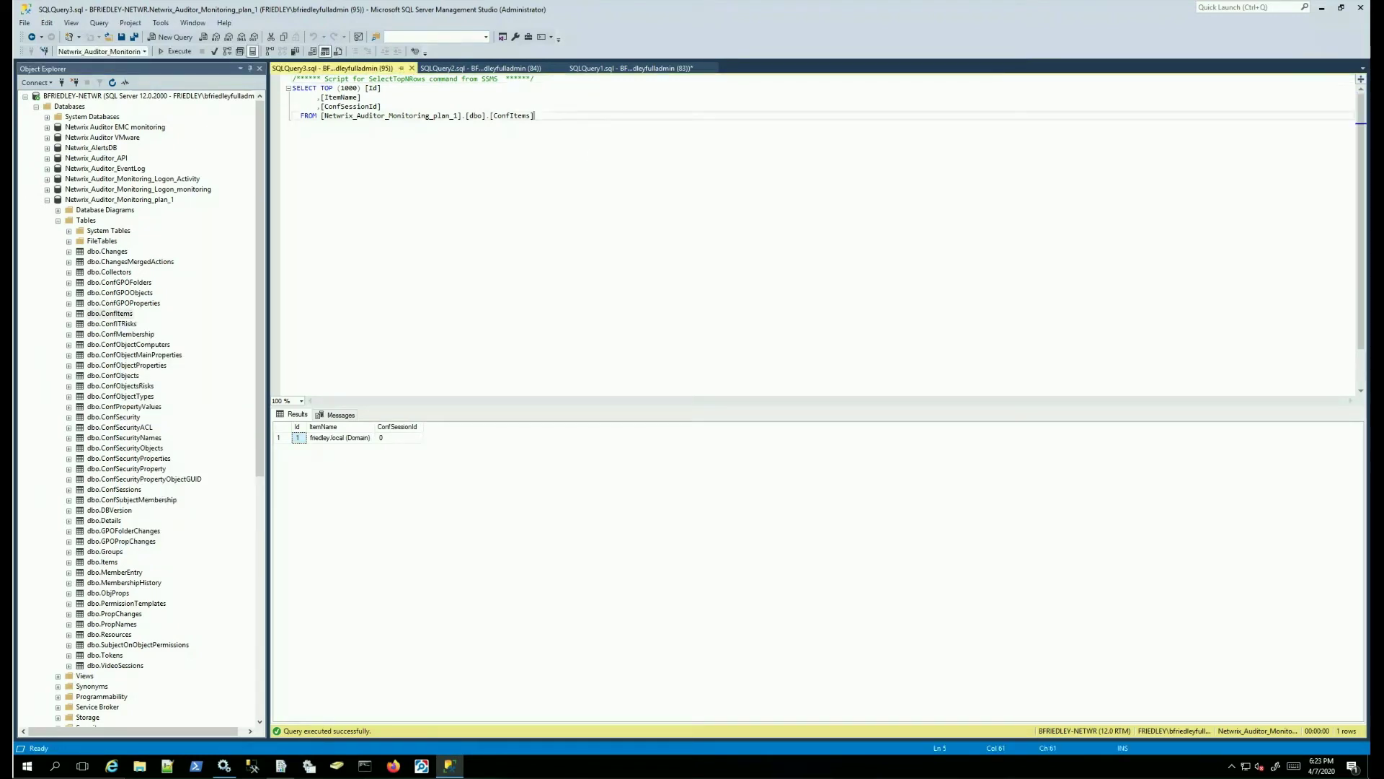
{"action": "key", "text": "Return"}
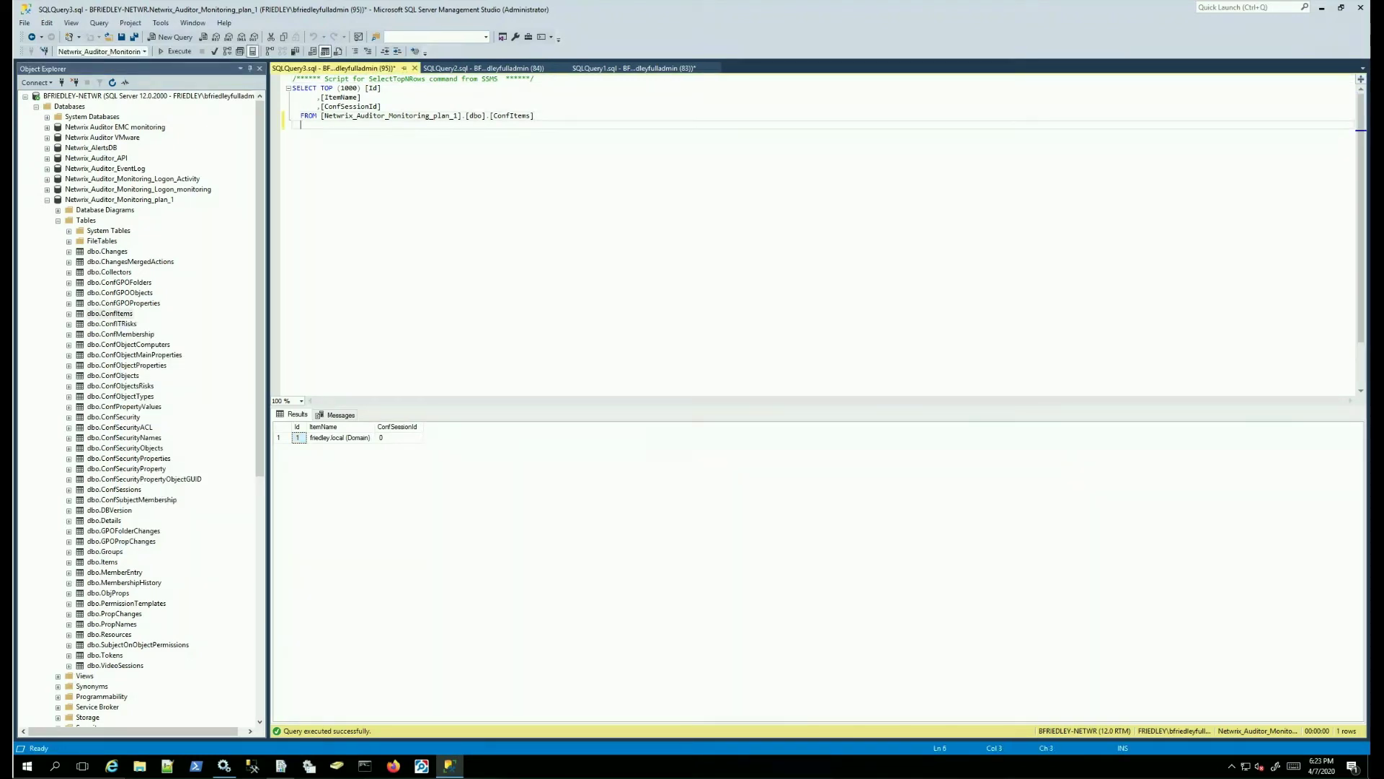
{"action": "type", "text": "oreer by"}
{"action": "key", "text": "BackSpace"}
{"action": "key", "text": "BackSpace"}
{"action": "key", "text": "BackSpace"}
{"action": "key", "text": "BackSpace"}
{"action": "type", "text": "elete from"}
{"action": "left_click_drag", "start_coordinate": [535, 115], "coordinate": [322, 116]}
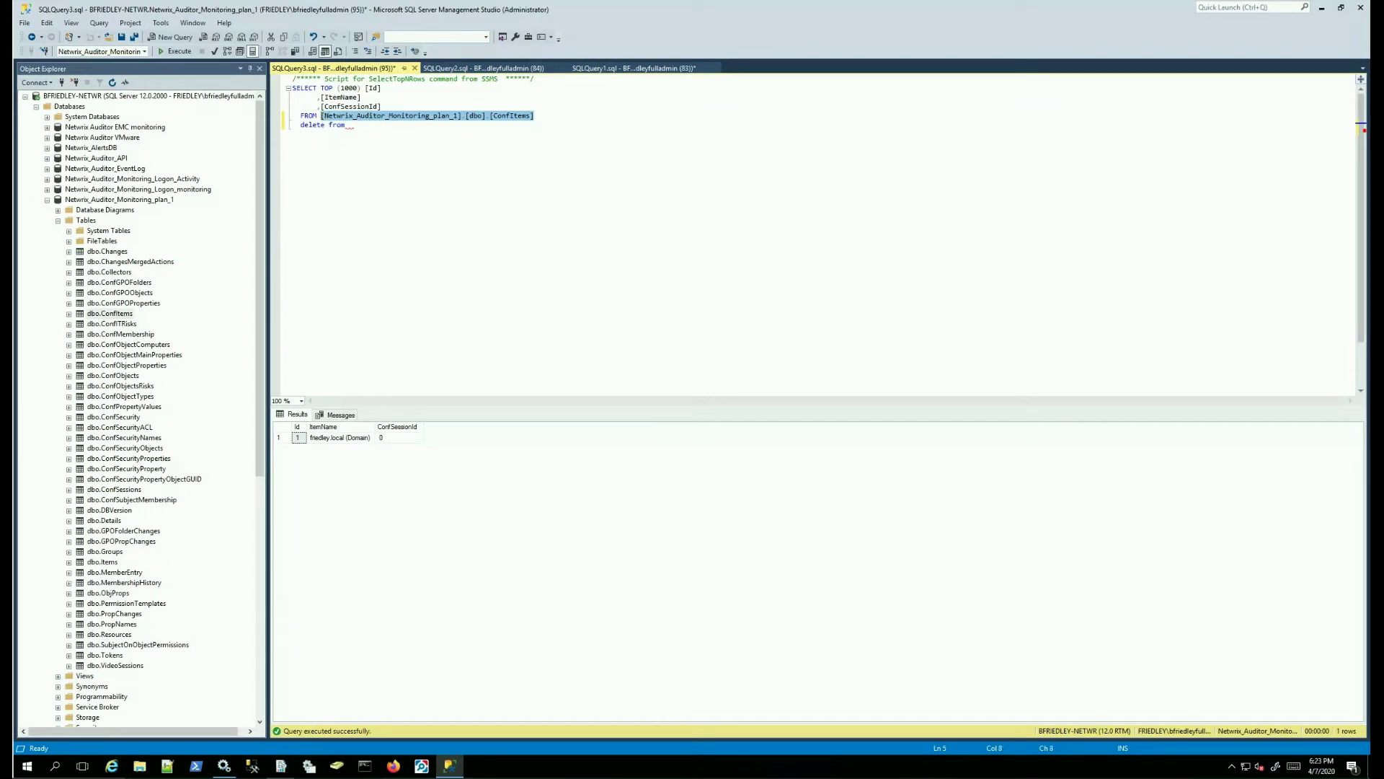
{"action": "key", "text": "ctrl+c"}
{"action": "left_click", "coordinate": [351, 124]}
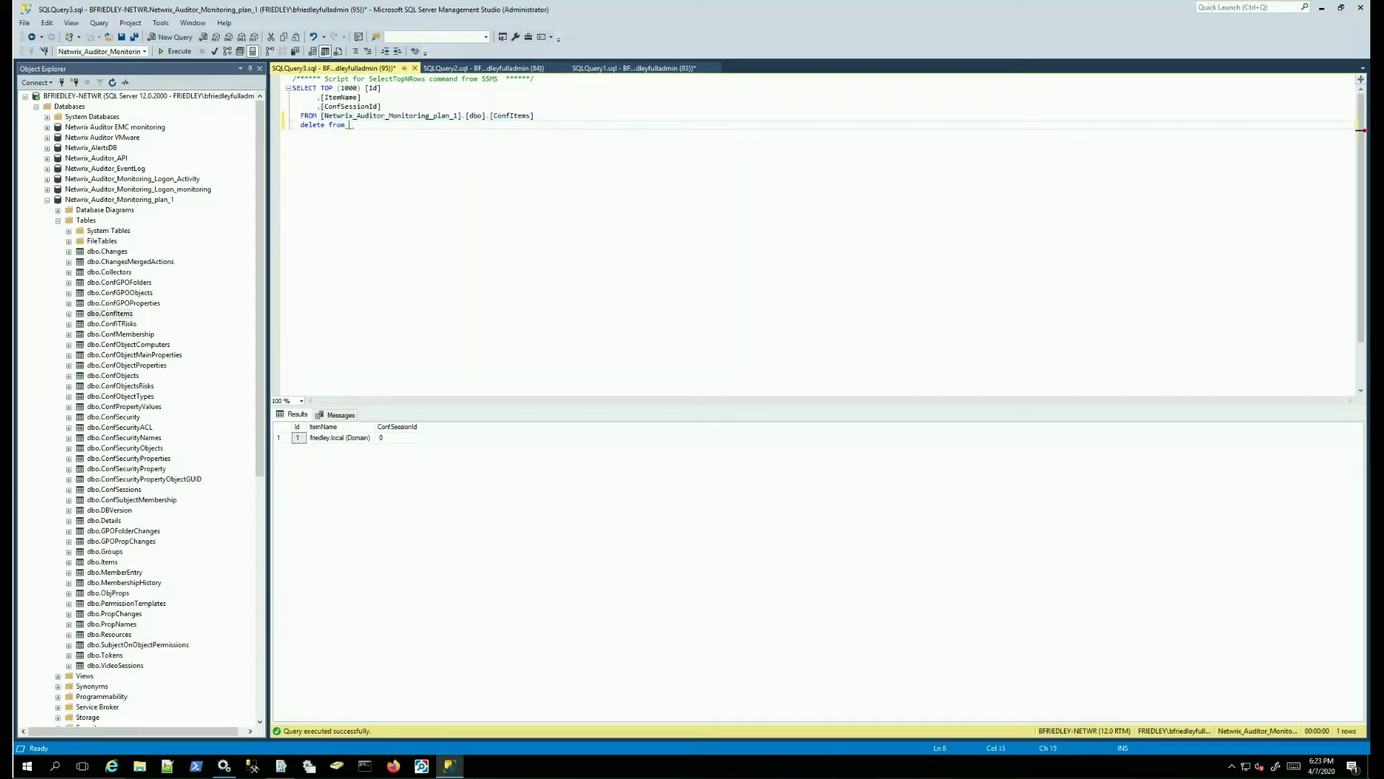
{"action": "key", "text": "ctrl+v"}
Collapse the Databases node and expand the server's Security node to examine the existing logins
{"action": "double_click", "coordinate": [105, 490]}
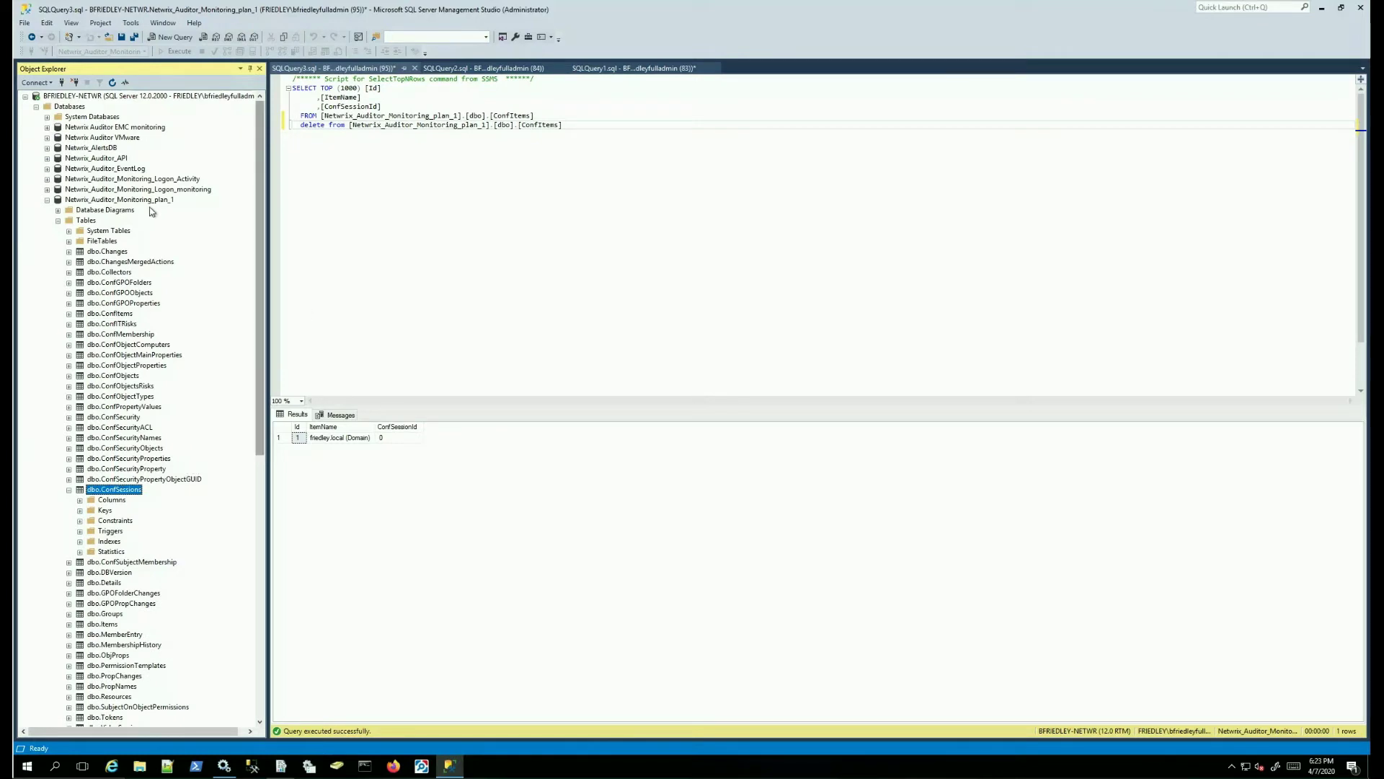
{"action": "mouse_move", "coordinate": [262, 201]}
{"action": "left_mouse_down"}
{"action": "mouse_move", "coordinate": [265, 434]}
{"action": "mouse_move", "coordinate": [261, 206]}
{"action": "left_mouse_up"}
{"action": "left_click", "coordinate": [37, 107]}
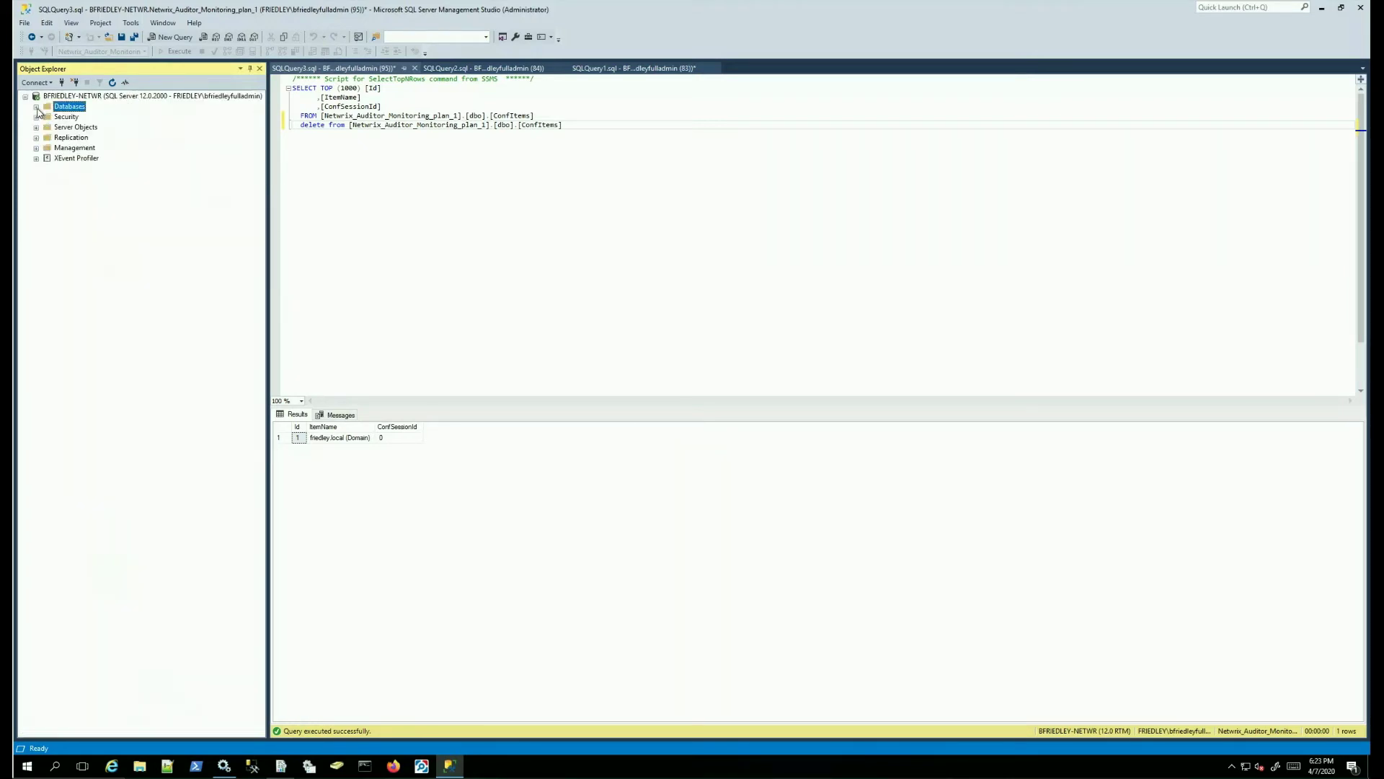
{"action": "left_click", "coordinate": [36, 117]}
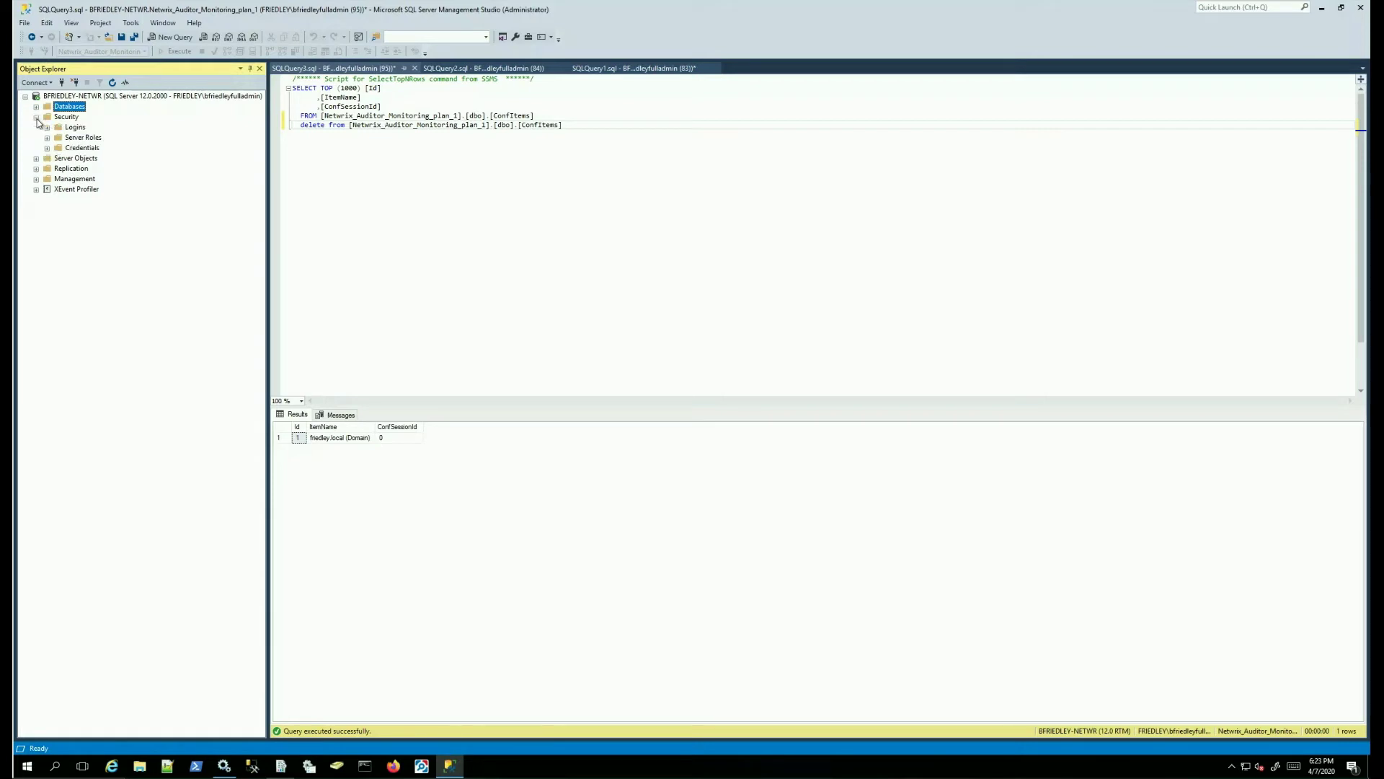
{"action": "left_click", "coordinate": [49, 128]}
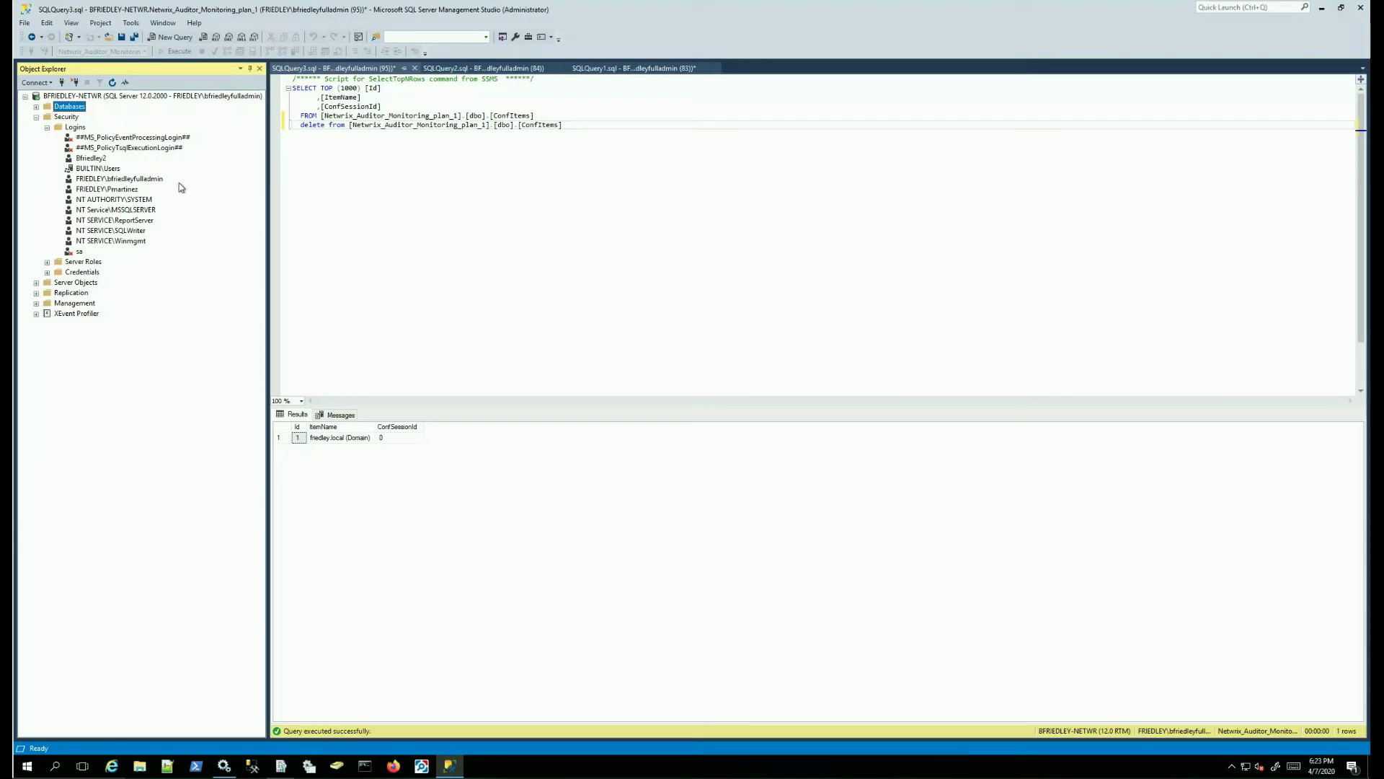
{"action": "left_click", "coordinate": [133, 180]}
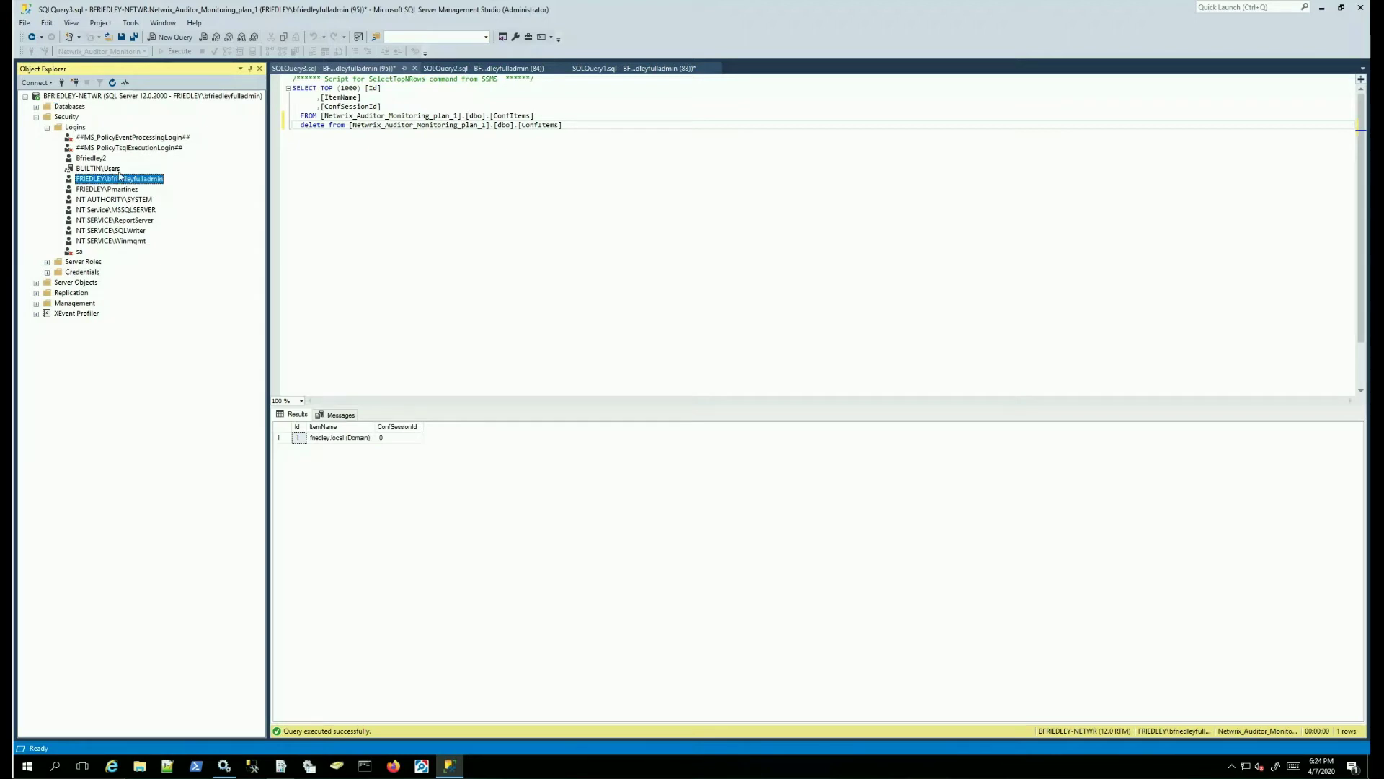
Start a new login, assign it the sysadmin server role, and cancel without creating it
{"action": "left_click", "coordinate": [73, 128]}
{"action": "right_click", "coordinate": [73, 127]}
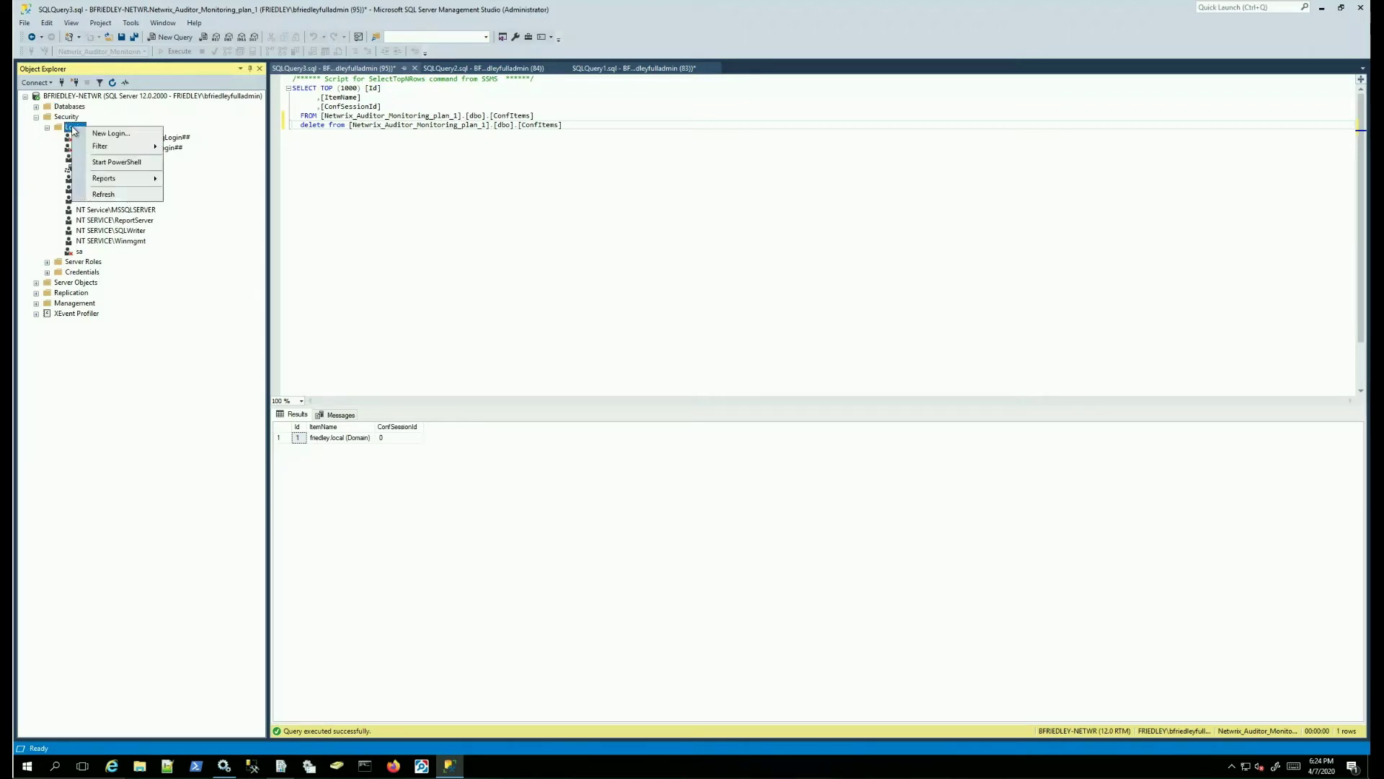
{"action": "left_click", "coordinate": [99, 134]}
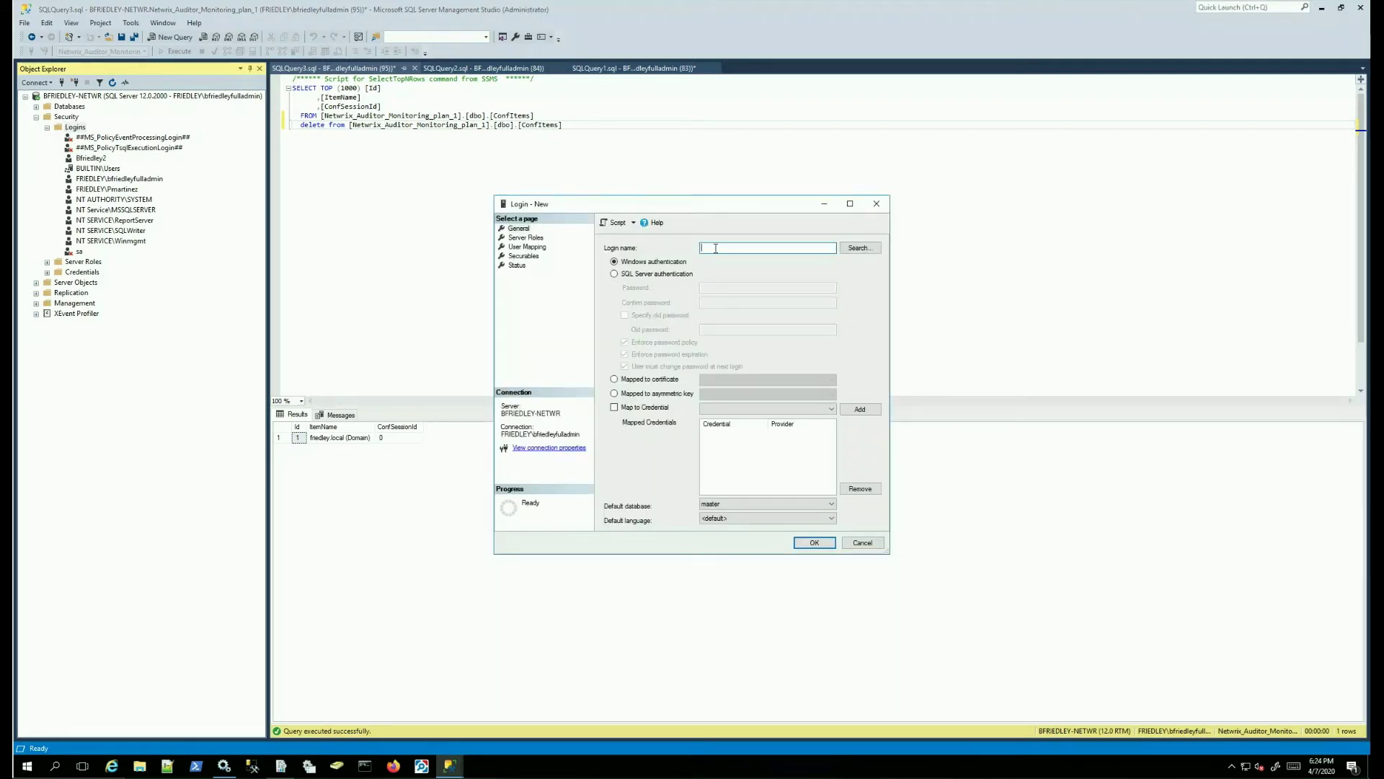
{"action": "left_click", "coordinate": [525, 239]}
{"action": "left_click", "coordinate": [608, 352]}
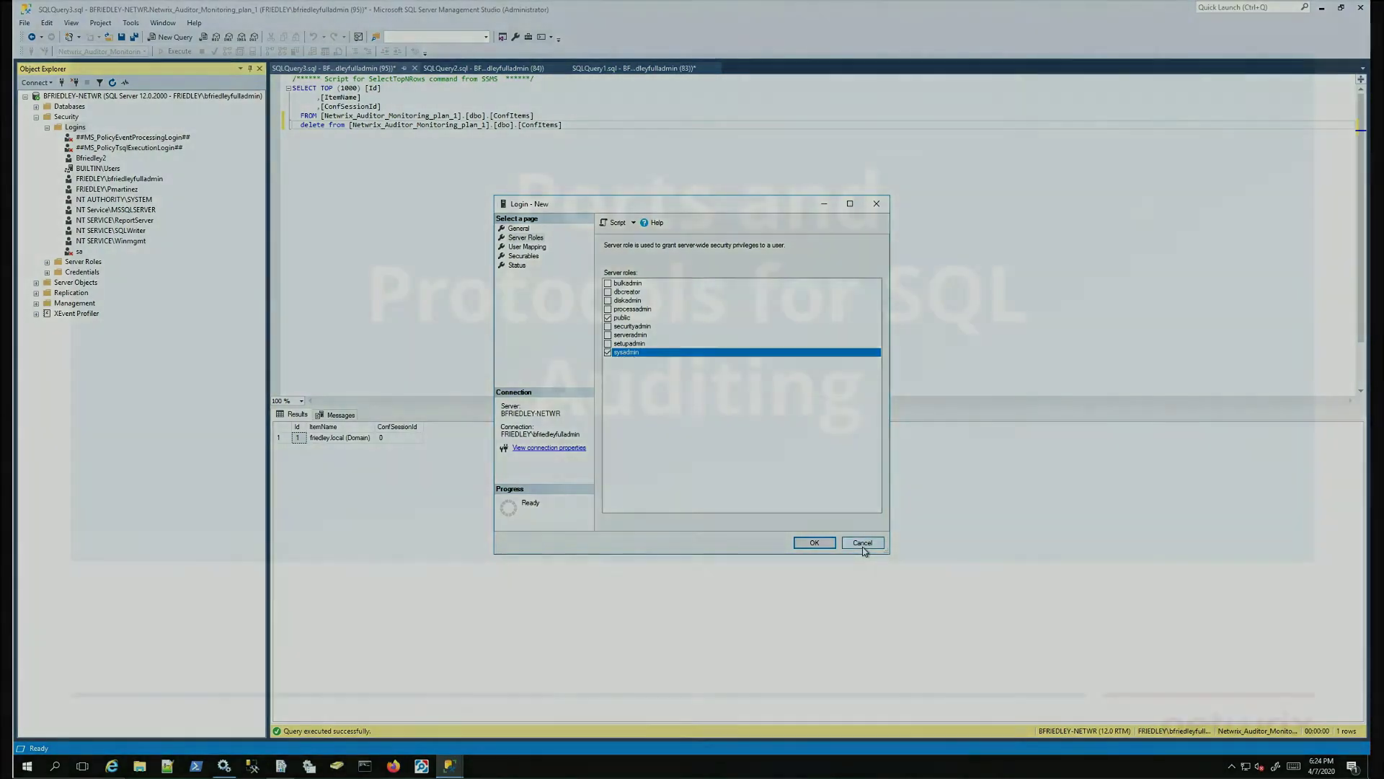
{"action": "left_click", "coordinate": [851, 546]}
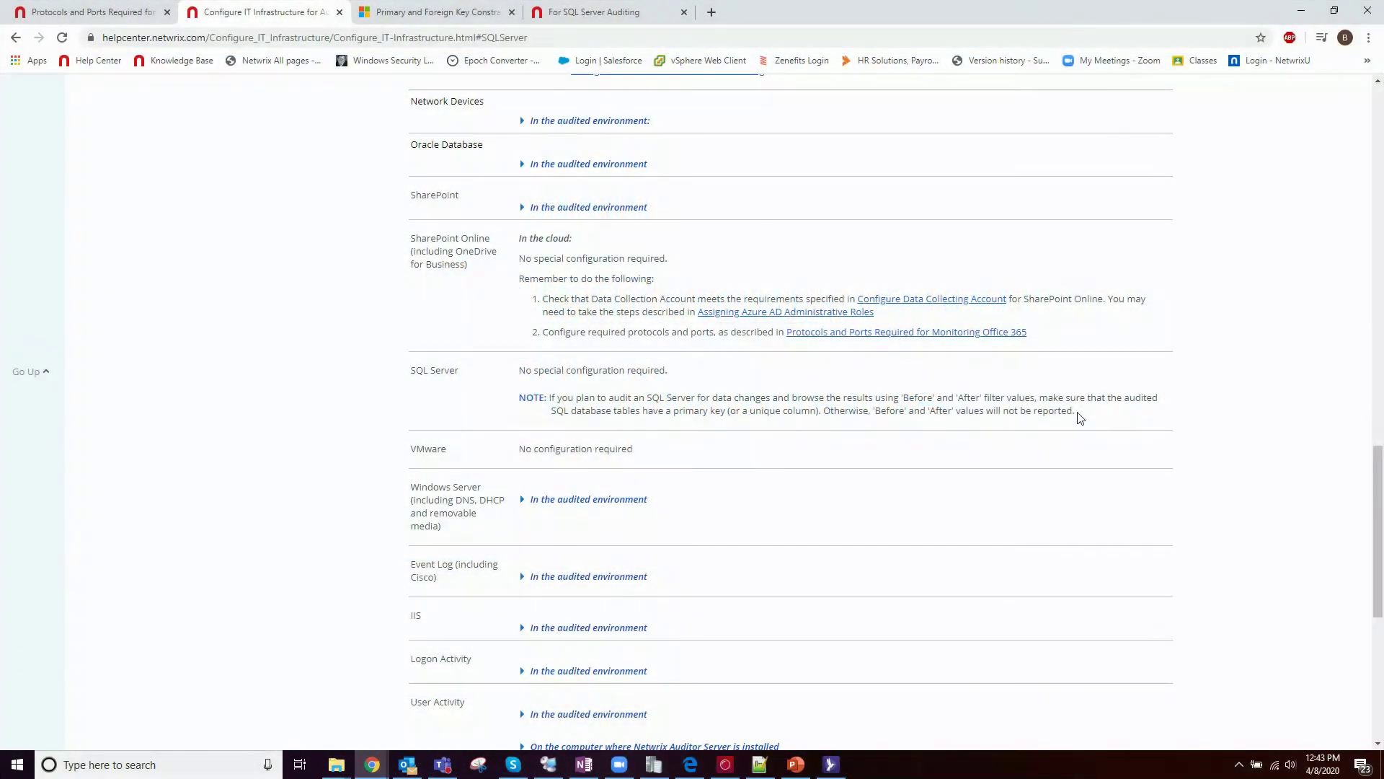
Read the SQL Server configuration note in the Netwrix help center in the browser and switch to the Primary and Foreign Key Constraints page
{"action": "left_click_drag", "start_coordinate": [1079, 418], "coordinate": [556, 361]}
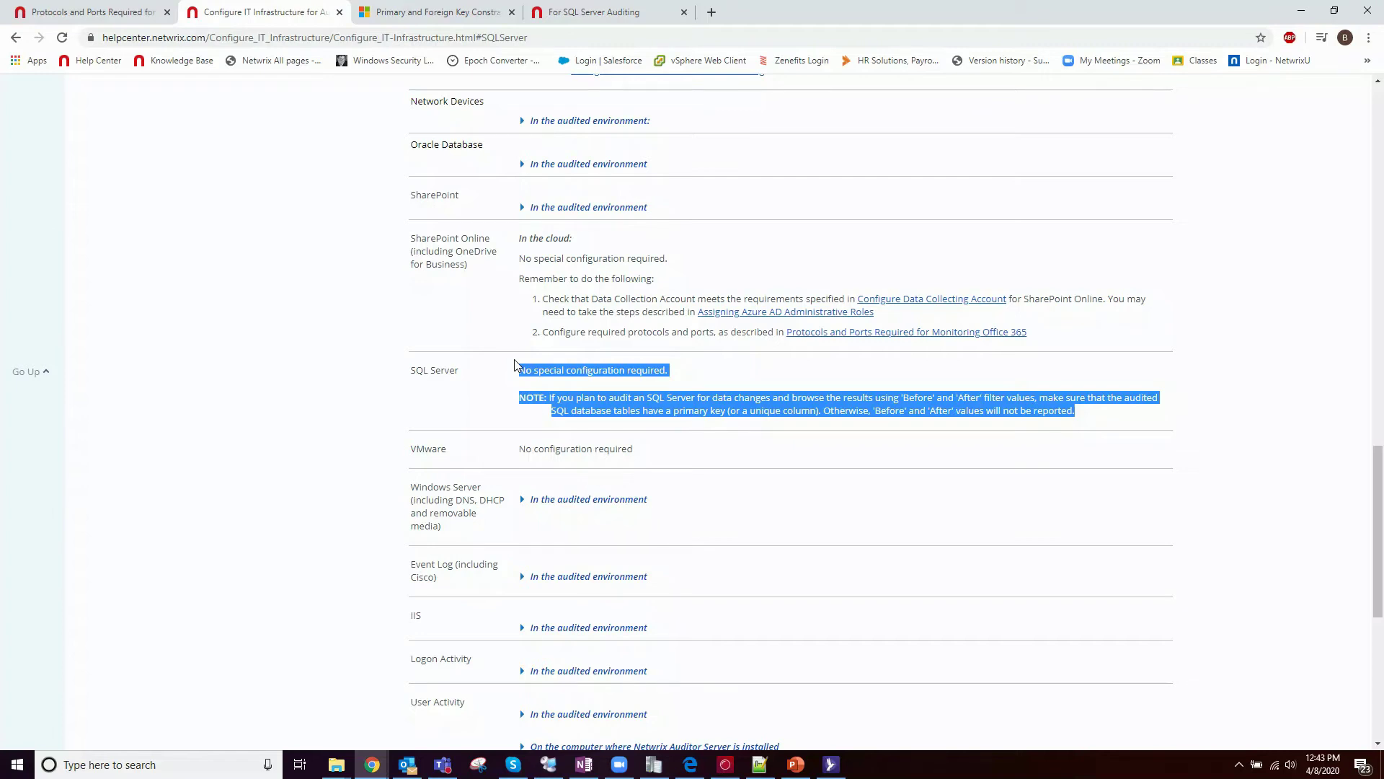
{"action": "left_click", "coordinate": [462, 8]}
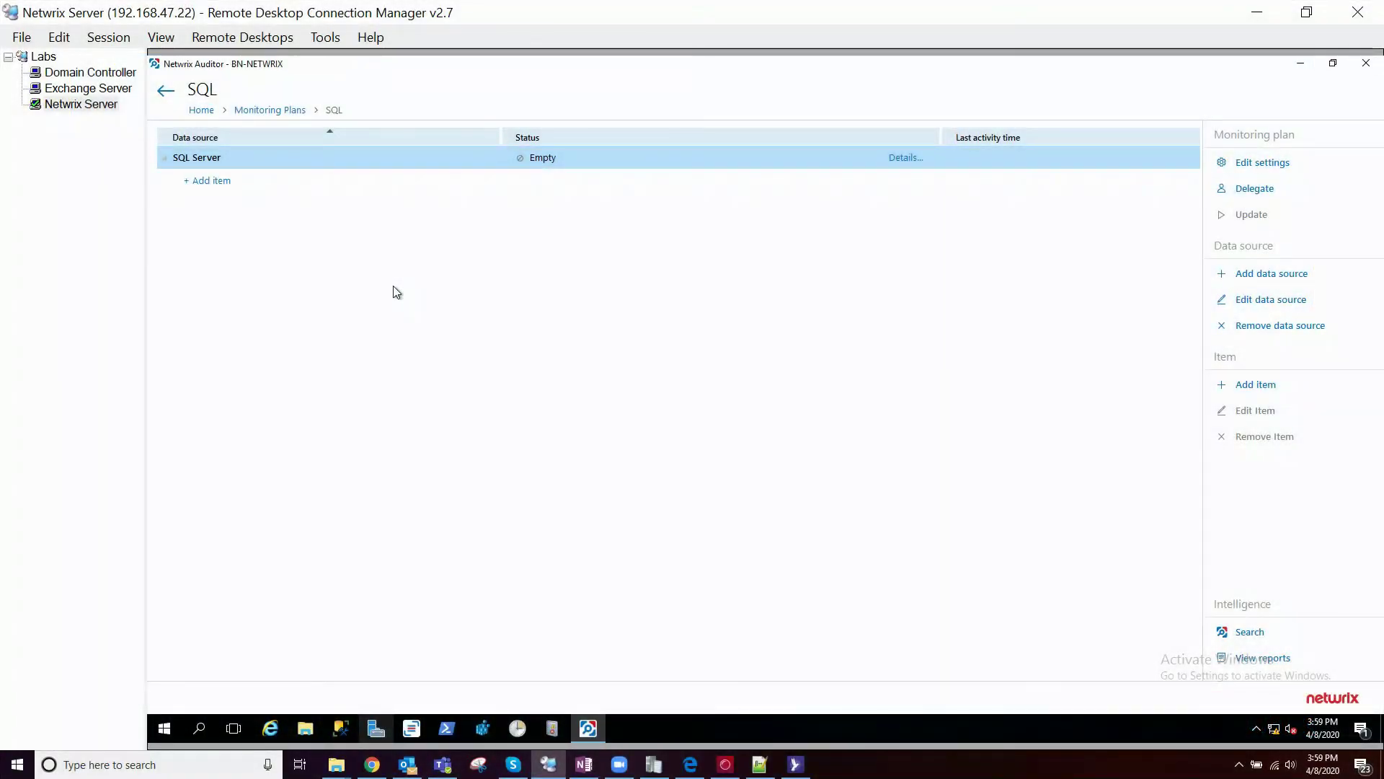
In Netwrix Auditor, add the SQL Server instance BN-Netwrix\SQLEXPRESS to the SQL monitoring plan, using the plan's default account
{"action": "left_click", "coordinate": [216, 180]}
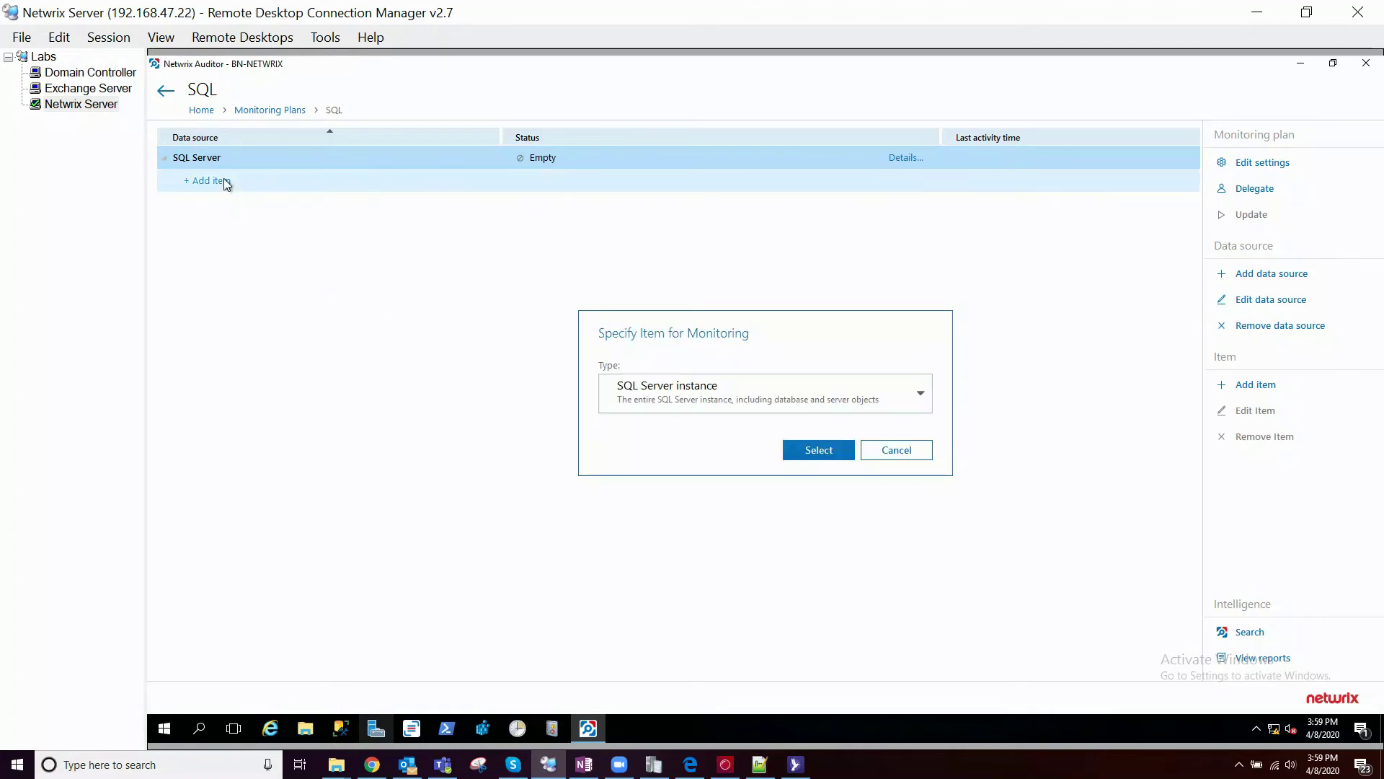
{"action": "left_click", "coordinate": [815, 450]}
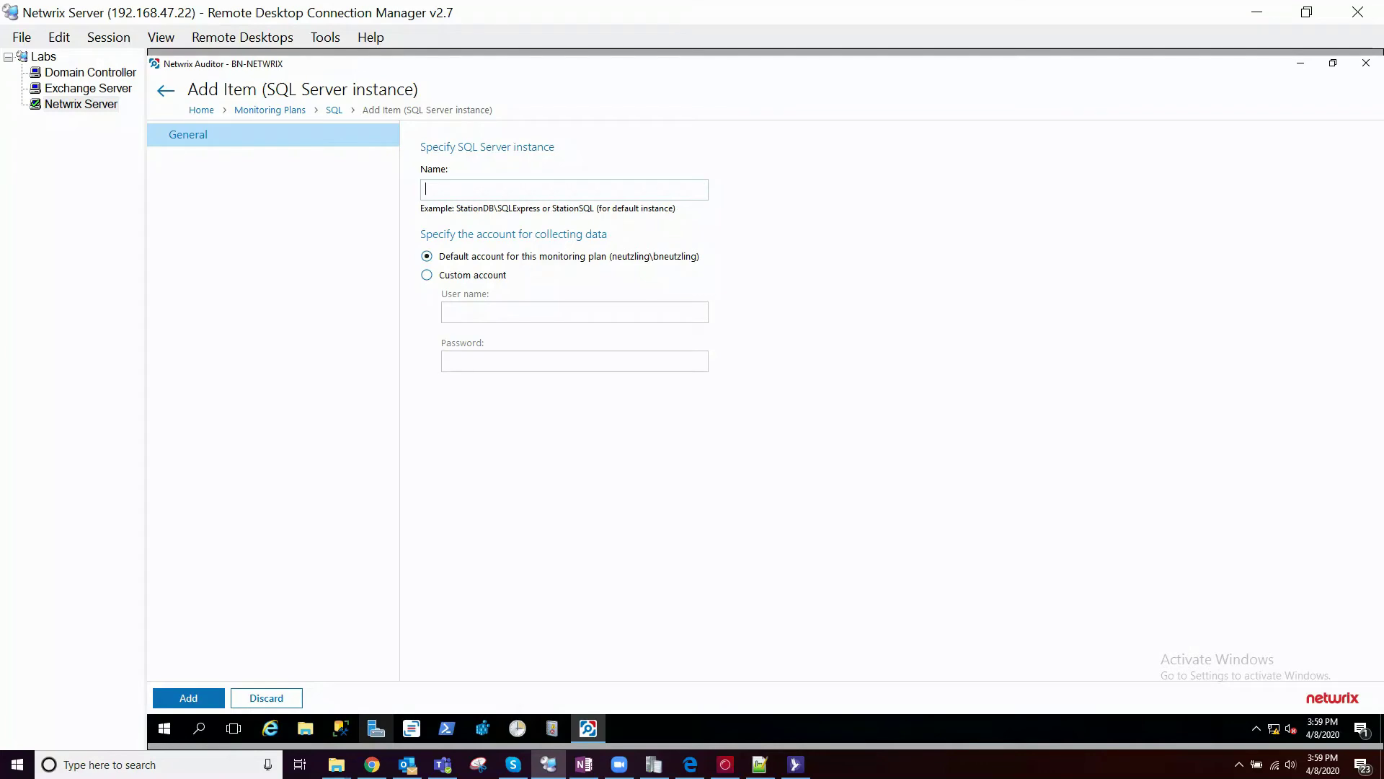
{"action": "key", "text": "ctrl+v"}
{"action": "left_click", "coordinate": [188, 698]}
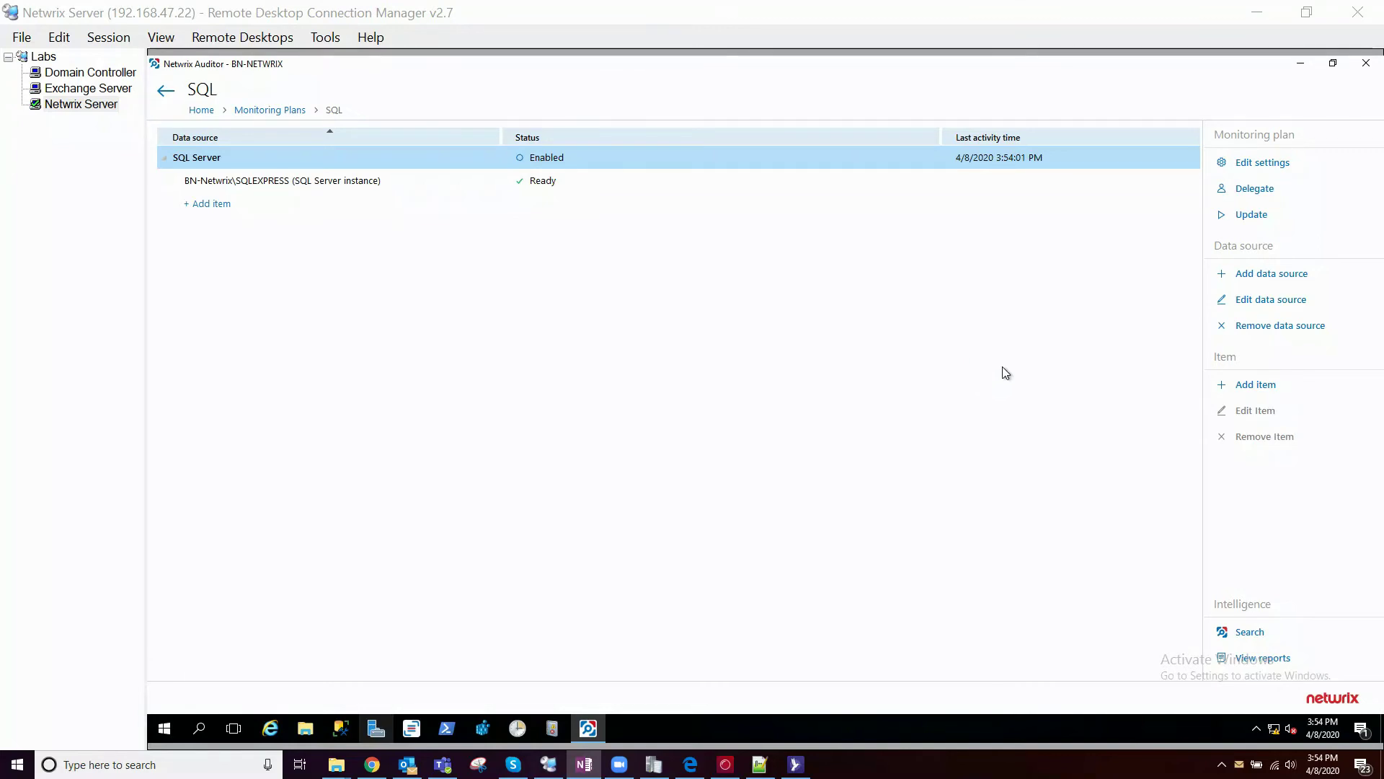
Open the SQL Server data source for editing and view its logon activity and Data settings
{"action": "left_click", "coordinate": [1254, 302]}
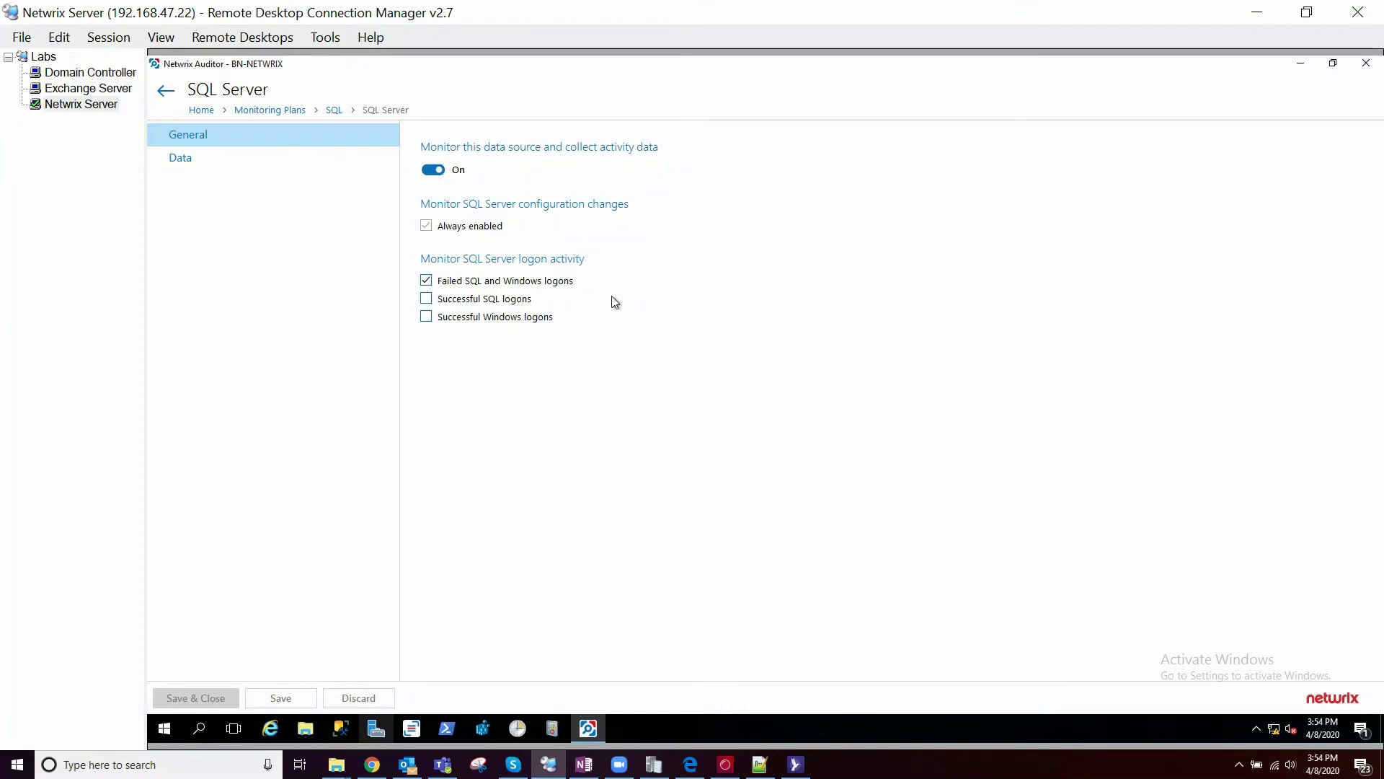
{"action": "left_click", "coordinate": [215, 163]}
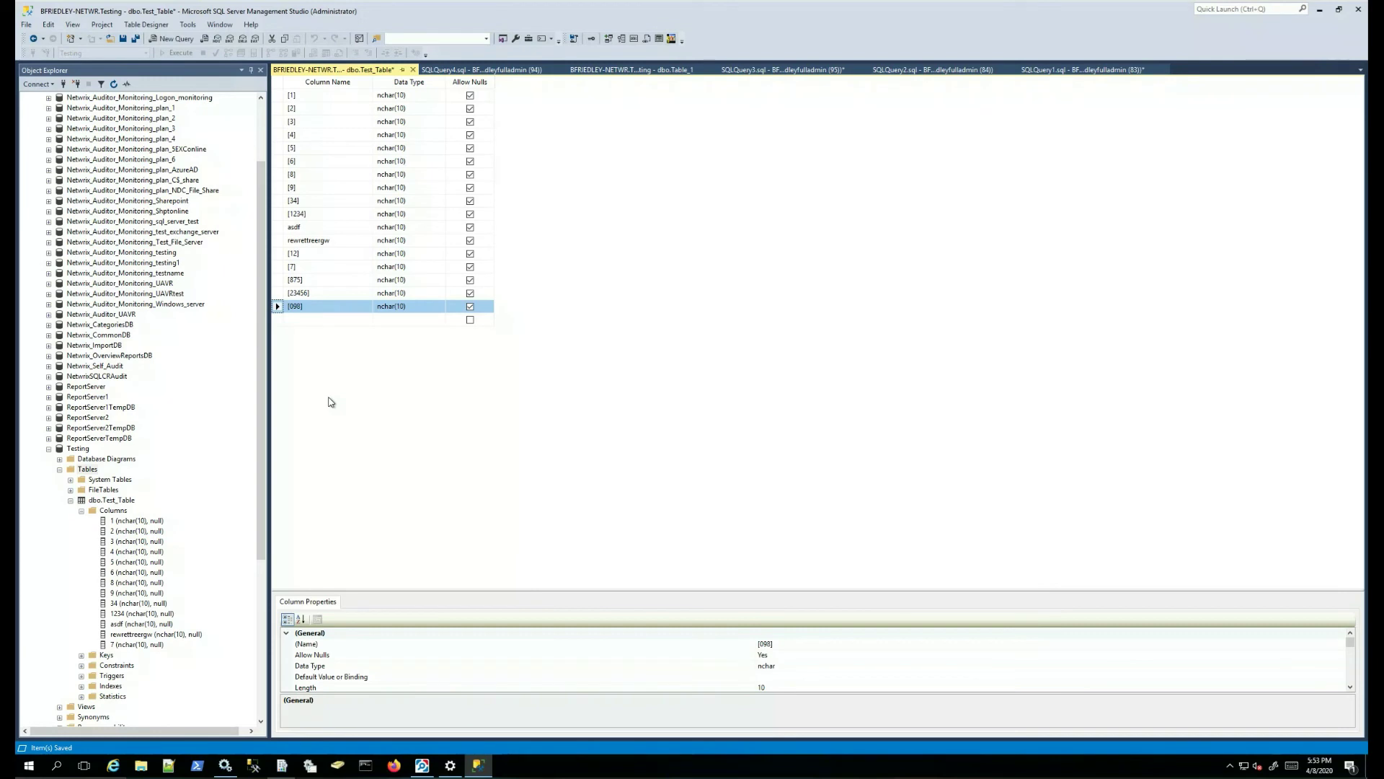
In SQL Server Management Studio, create a table in the Testing database with an nchar(10) column 1234 and save it as Table2
{"action": "left_click", "coordinate": [86, 470]}
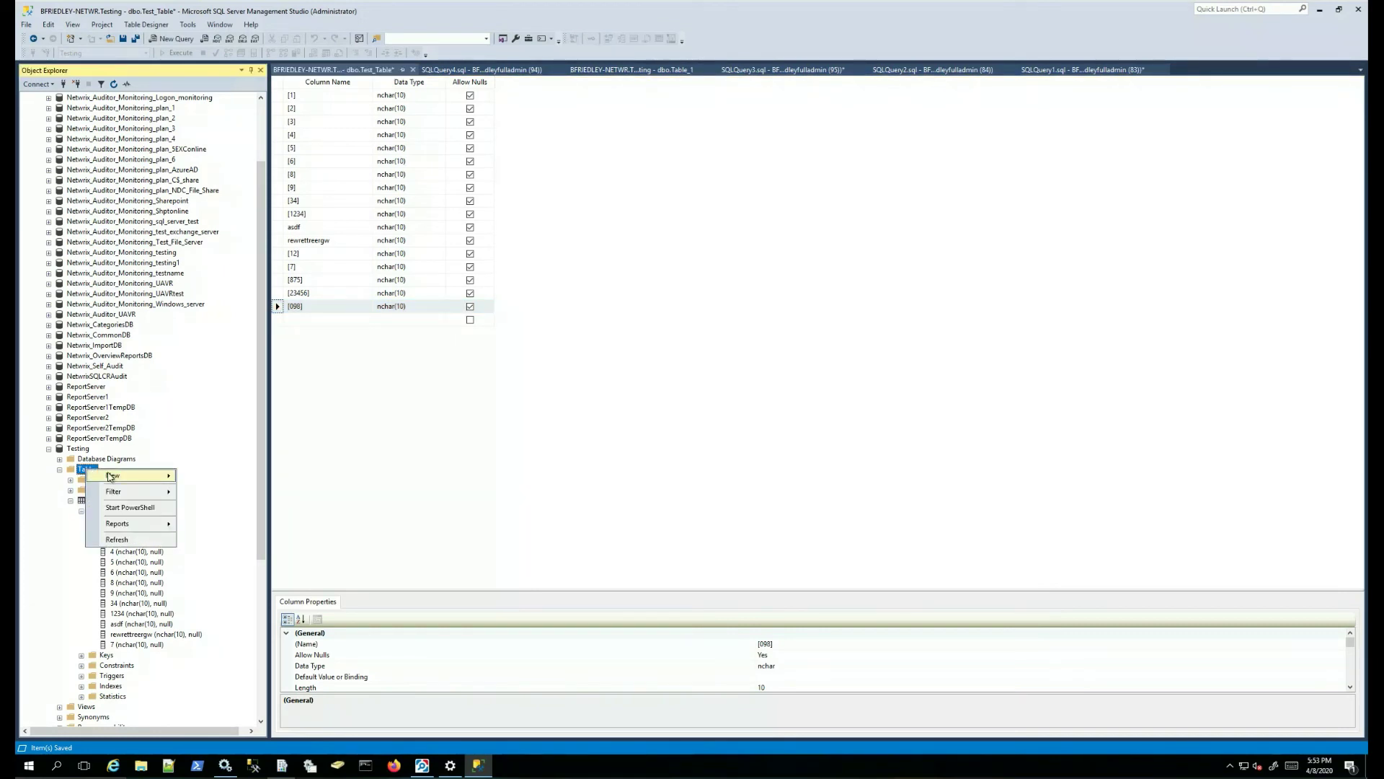
{"action": "left_click", "coordinate": [221, 476]}
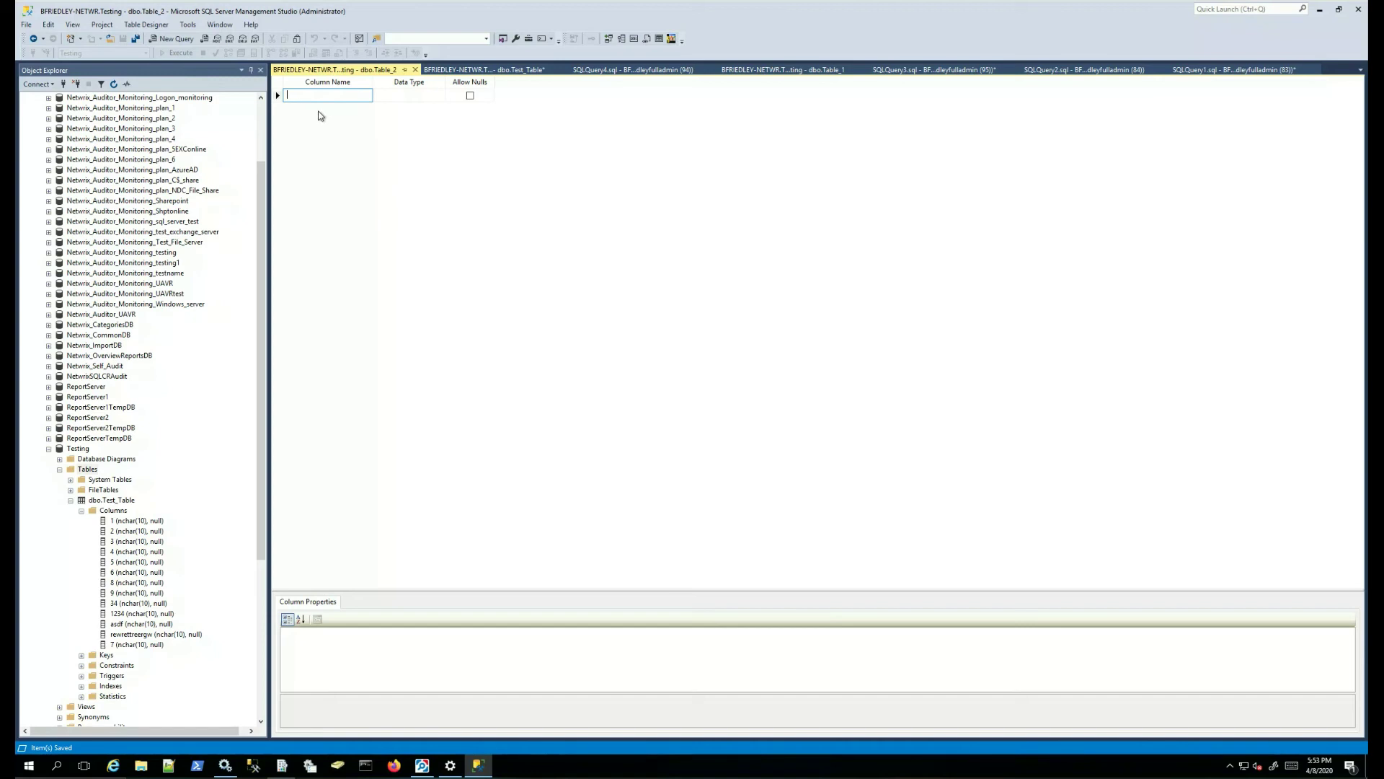
{"action": "type", "text": "1234"}
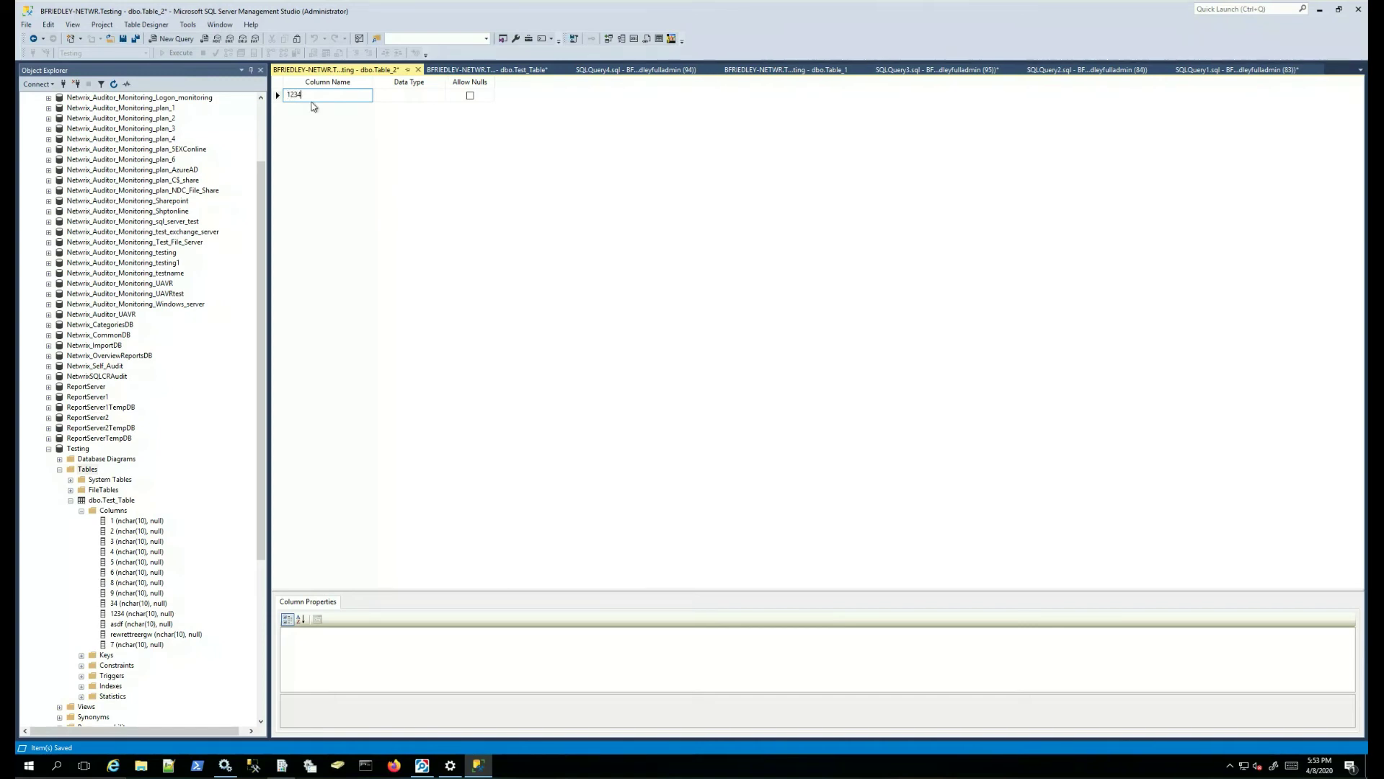
{"action": "left_click", "coordinate": [278, 96]}
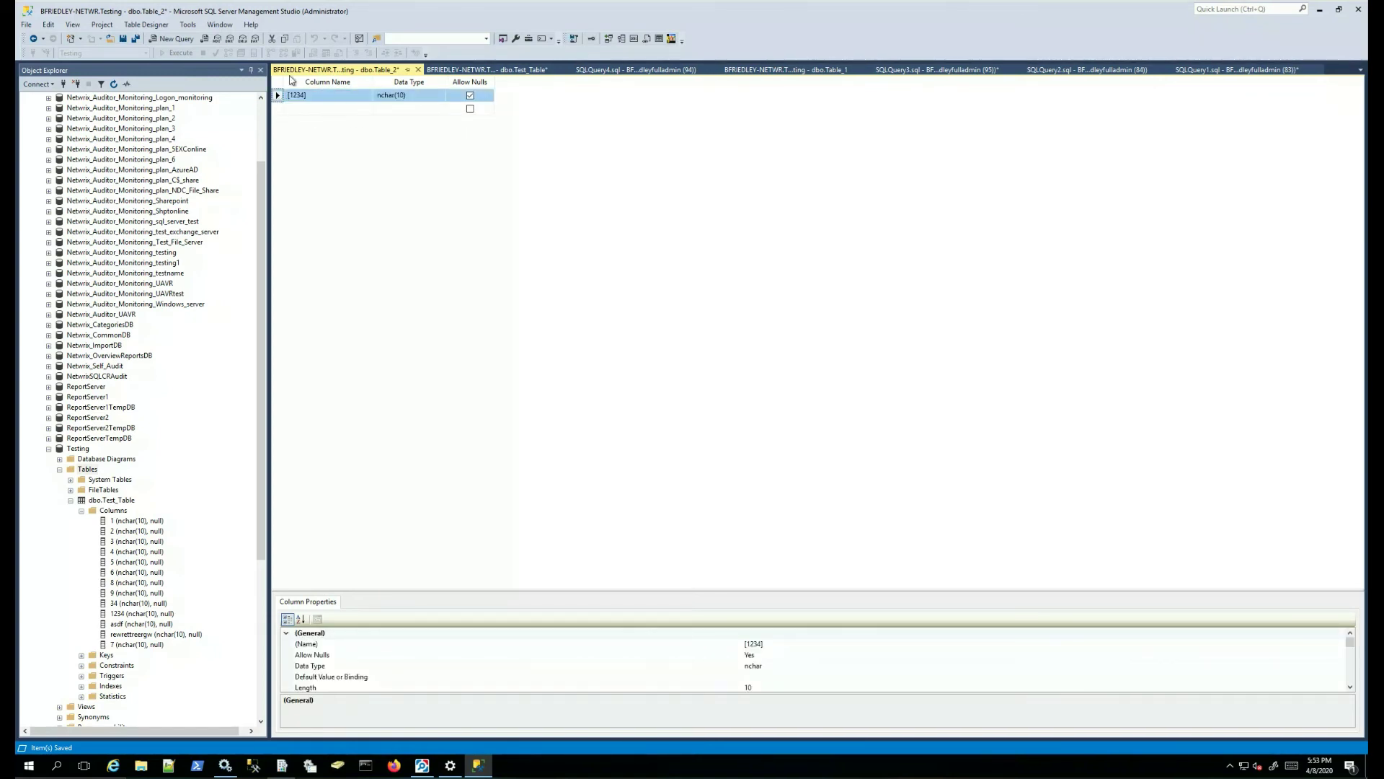
{"action": "left_click", "coordinate": [124, 38]}
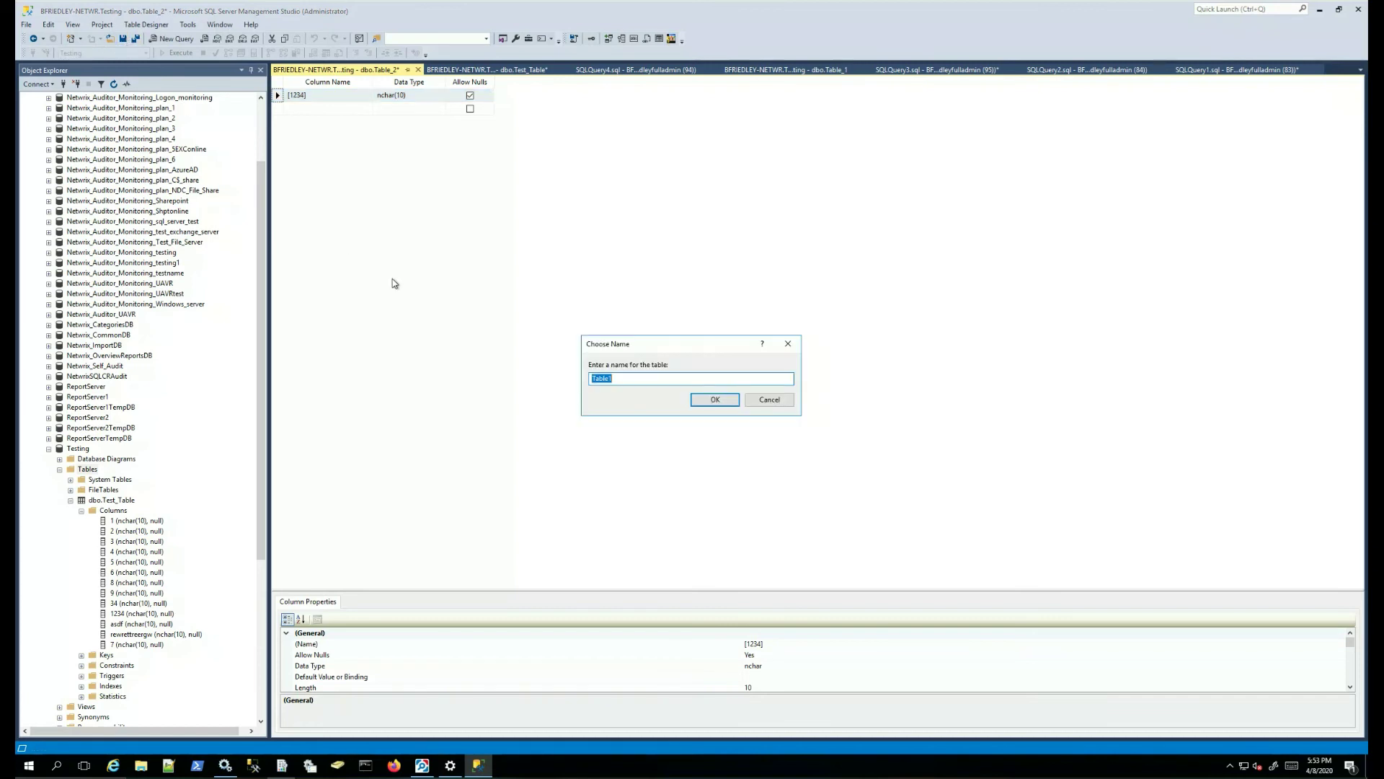
{"action": "type", "text": "Table1"}
{"action": "left_click", "coordinate": [715, 406]}
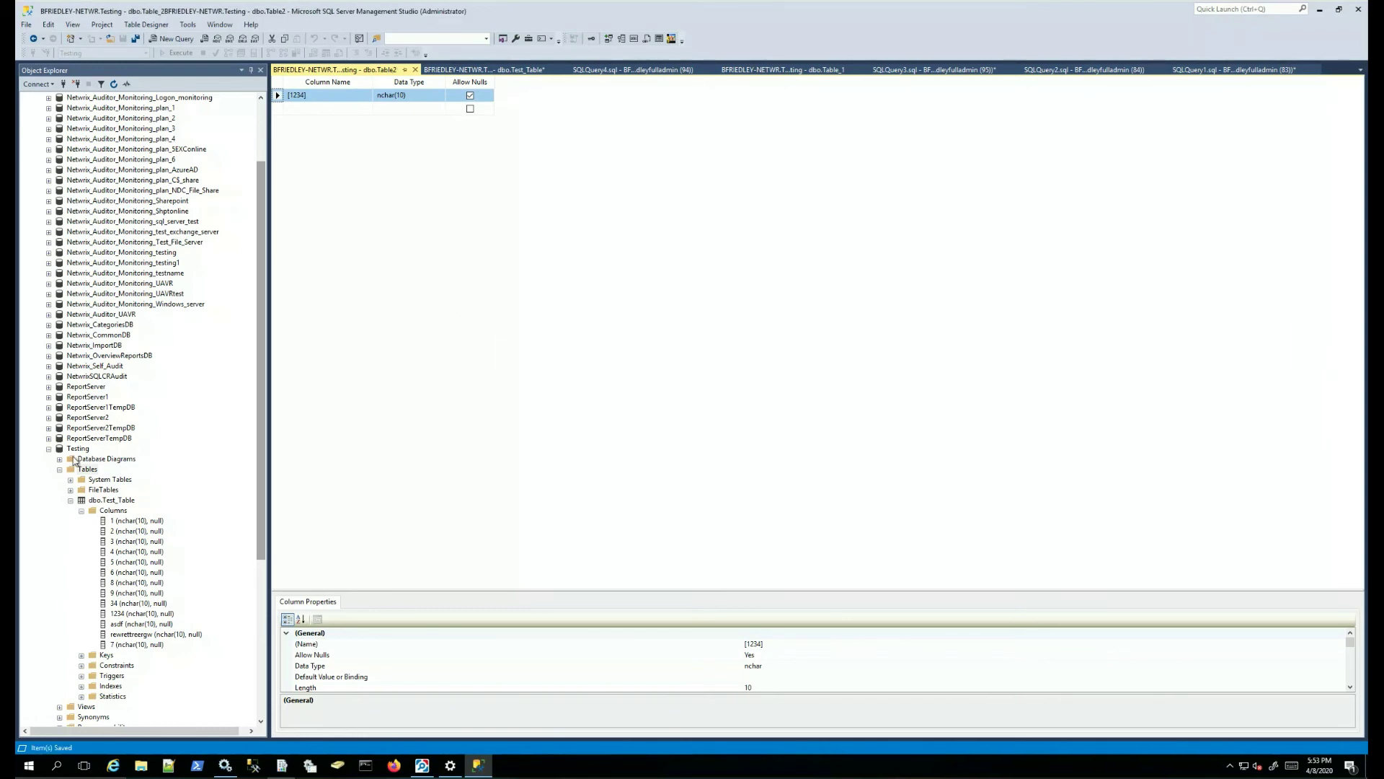
Refresh the Testing database and expand its Tables folder
{"action": "left_click", "coordinate": [48, 449]}
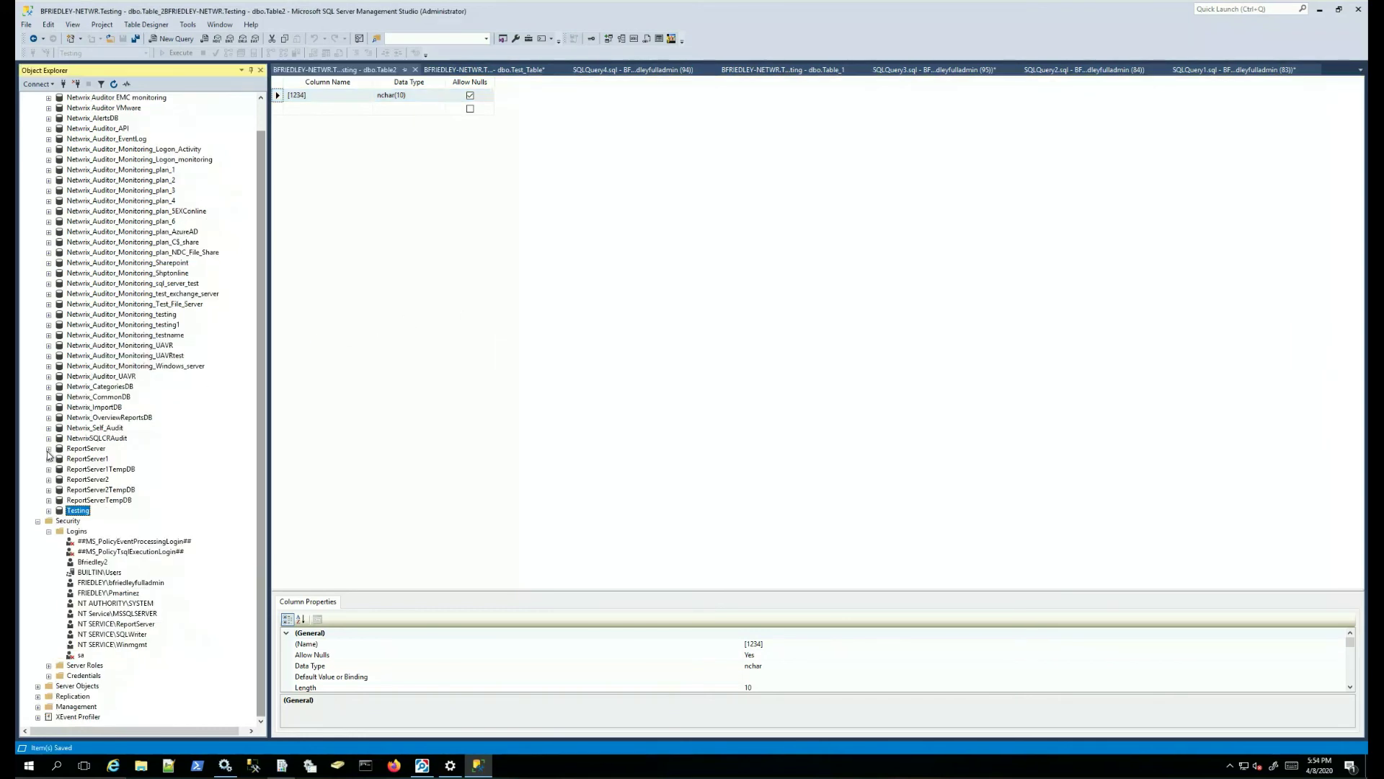
{"action": "right_click", "coordinate": [65, 512]}
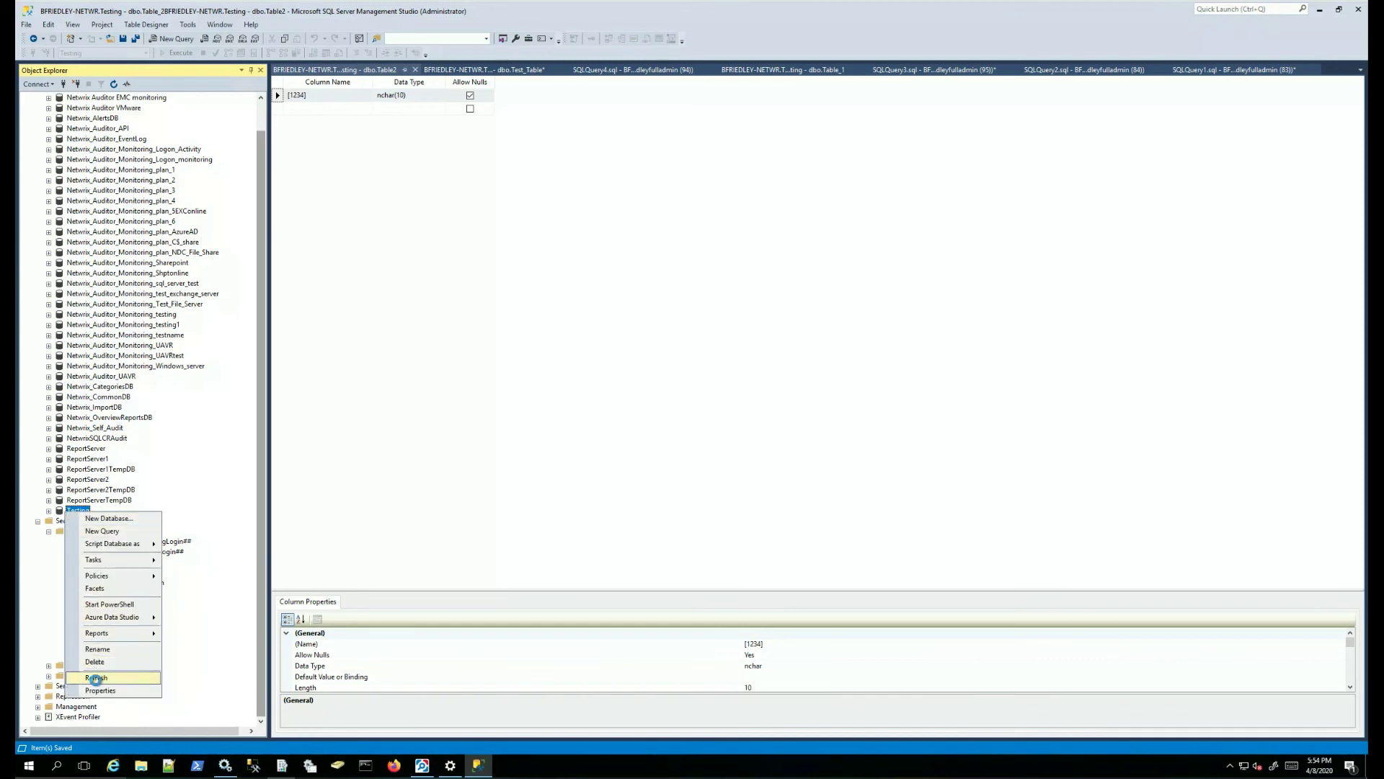
{"action": "left_click", "coordinate": [95, 678]}
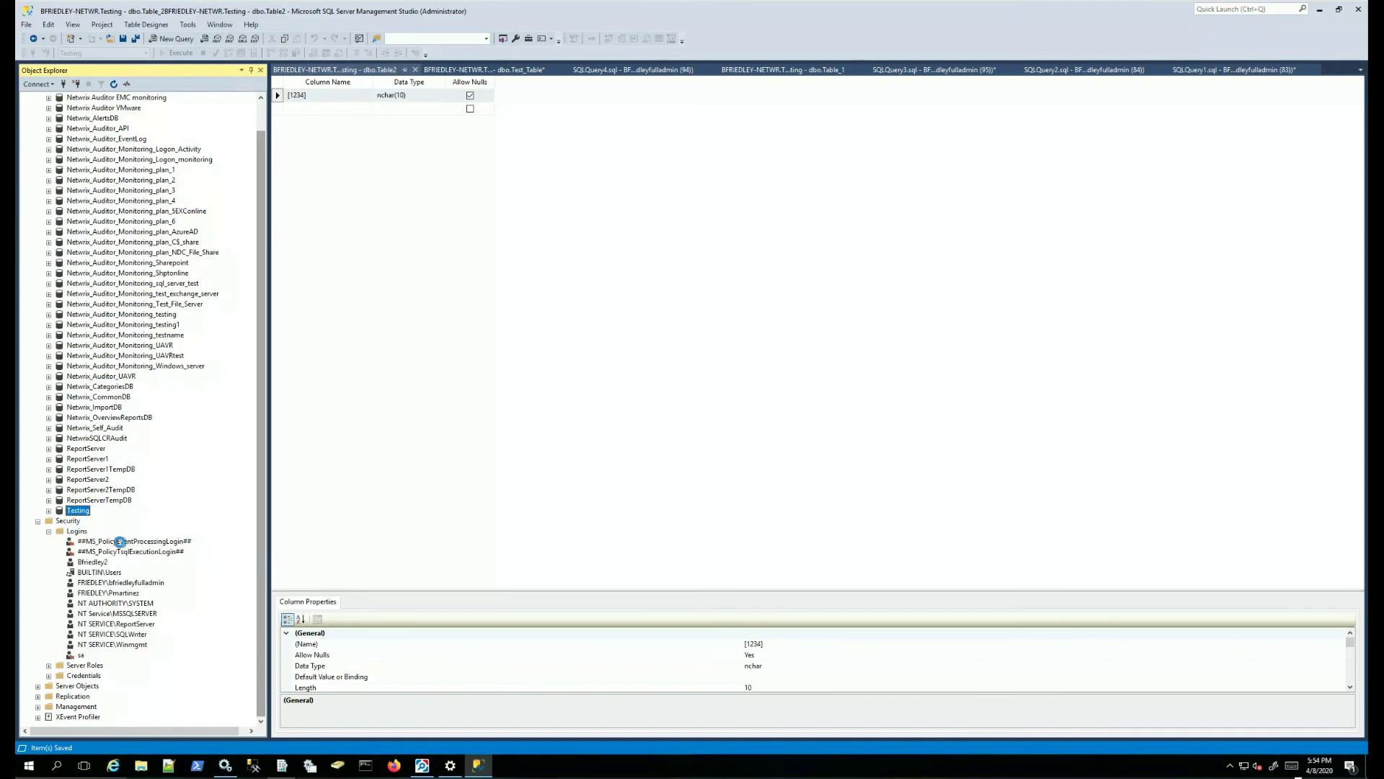
{"action": "left_click", "coordinate": [48, 510]}
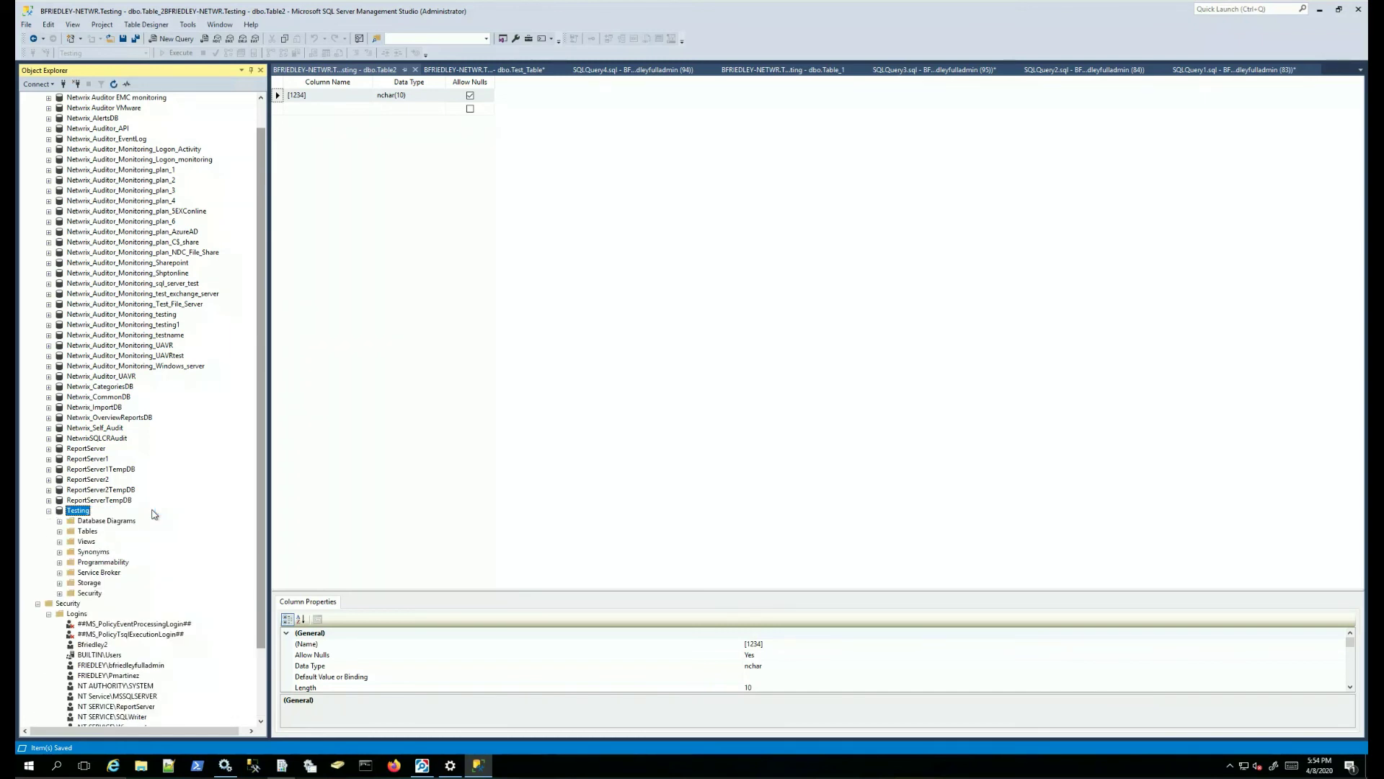
{"action": "left_click", "coordinate": [59, 532]}
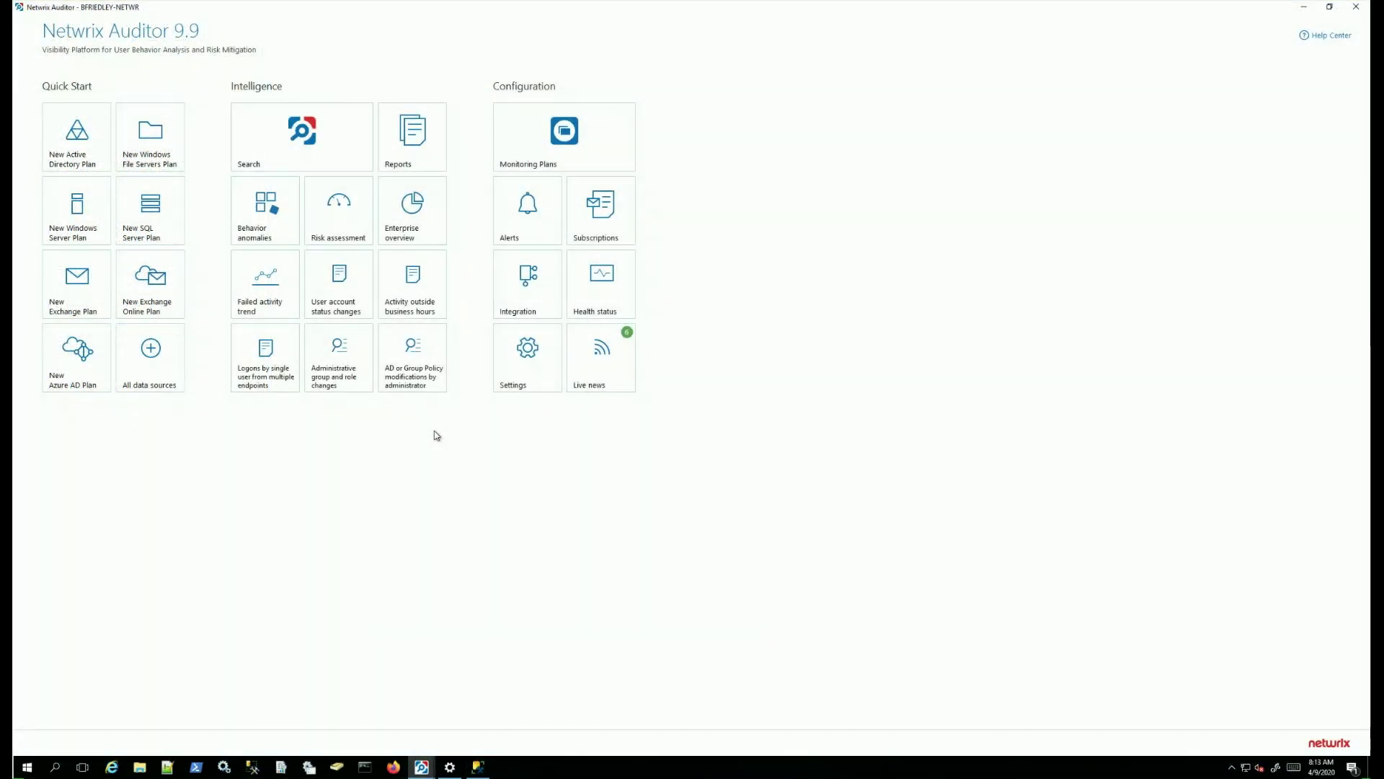
In Netwrix Auditor, open the audit data search and filter it to Monitoring plan equals SQL Server Monitoring
{"action": "left_click", "coordinate": [282, 111]}
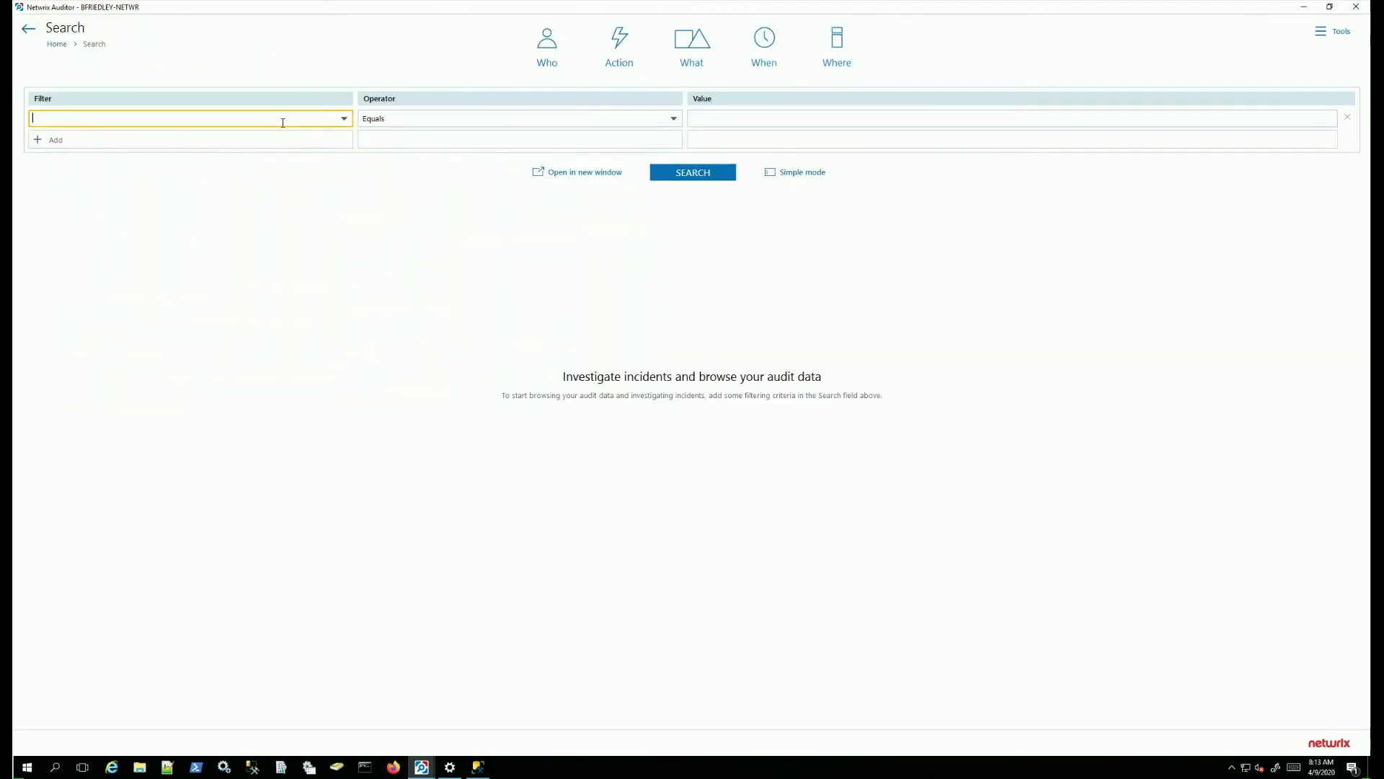
{"action": "left_click", "coordinate": [343, 120]}
{"action": "left_click", "coordinate": [106, 278]}
{"action": "left_click", "coordinate": [1329, 118]}
{"action": "scroll", "coordinate": [811, 268], "scroll_direction": "down", "scroll_amount": 5}
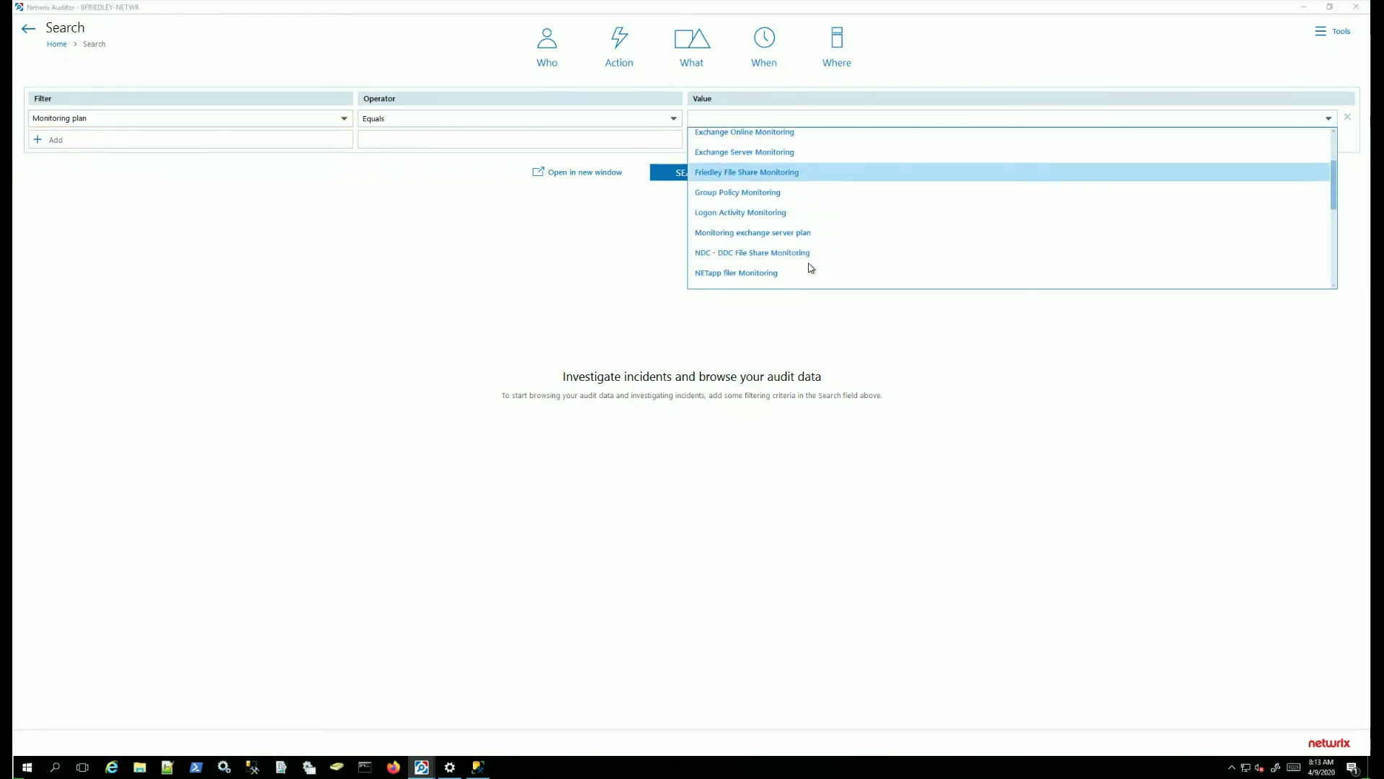
{"action": "scroll", "coordinate": [808, 256], "scroll_direction": "down", "scroll_amount": 1}
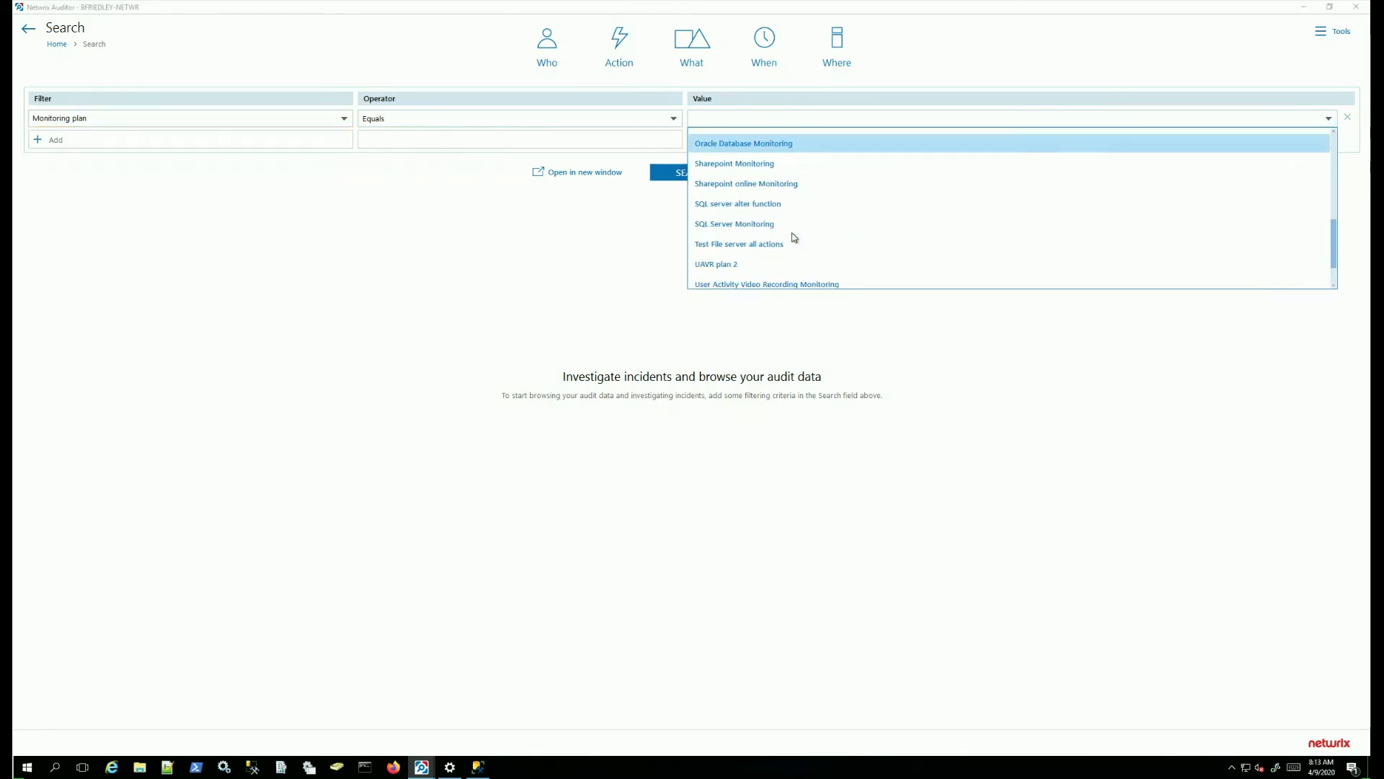
{"action": "left_click", "coordinate": [798, 223]}
Add a second search filter where What contains Testing, and run the audit data search
{"action": "left_click", "coordinate": [335, 142]}
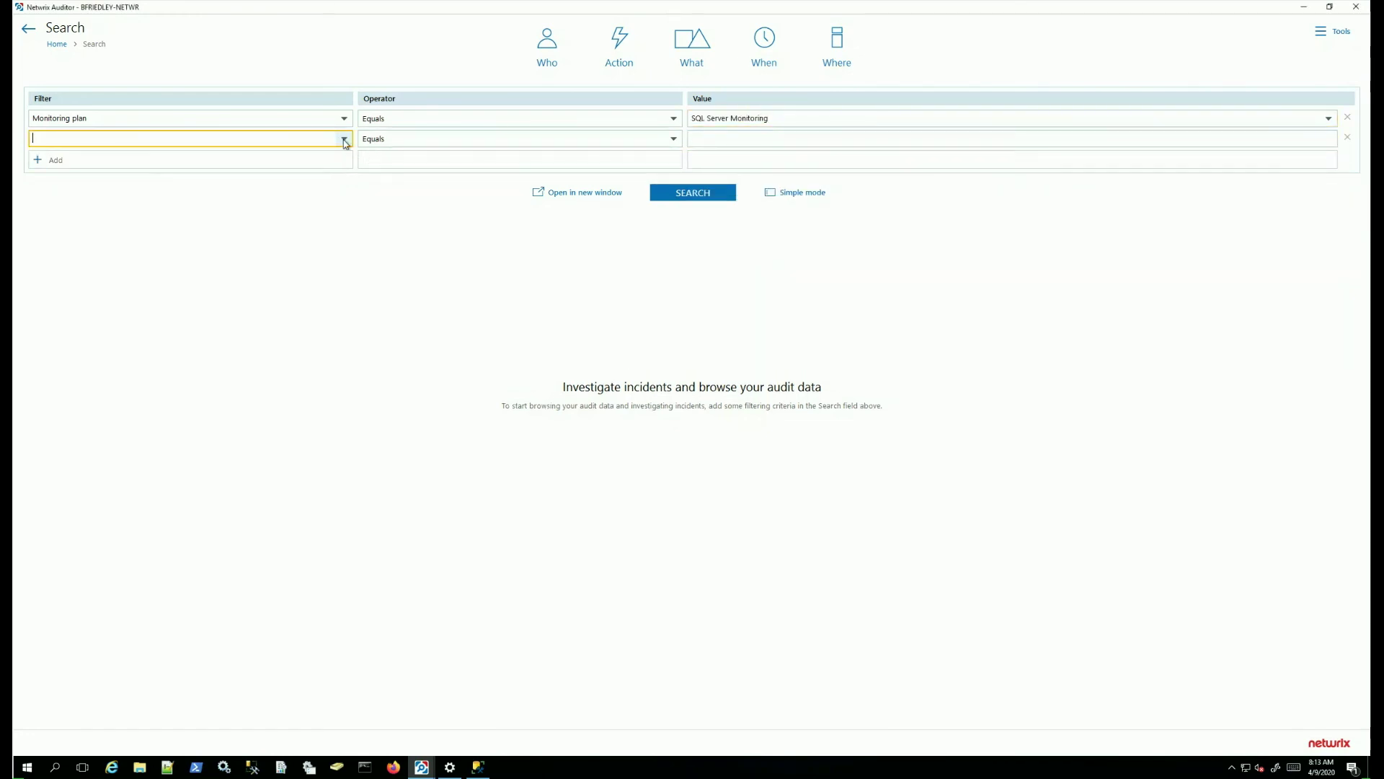
{"action": "left_click", "coordinate": [344, 140]}
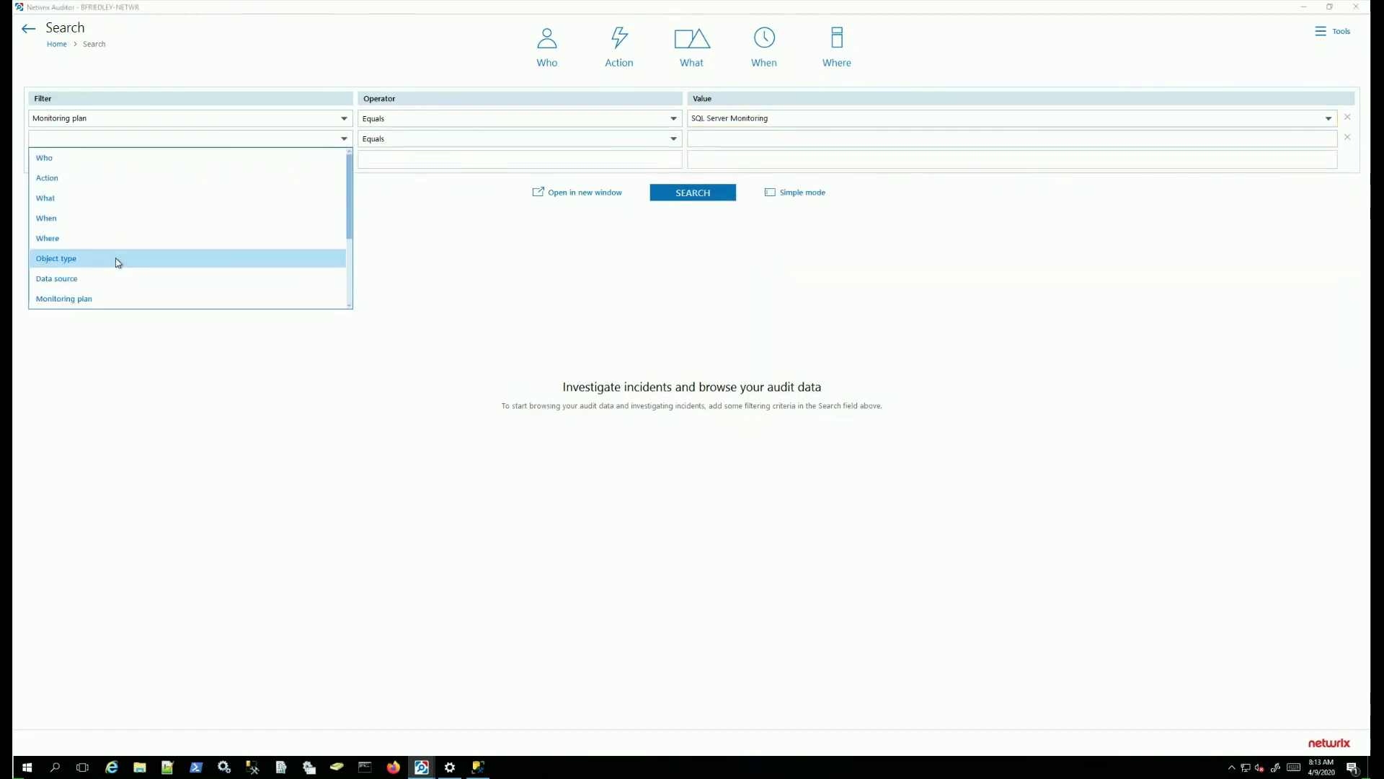
{"action": "left_click", "coordinate": [55, 198]}
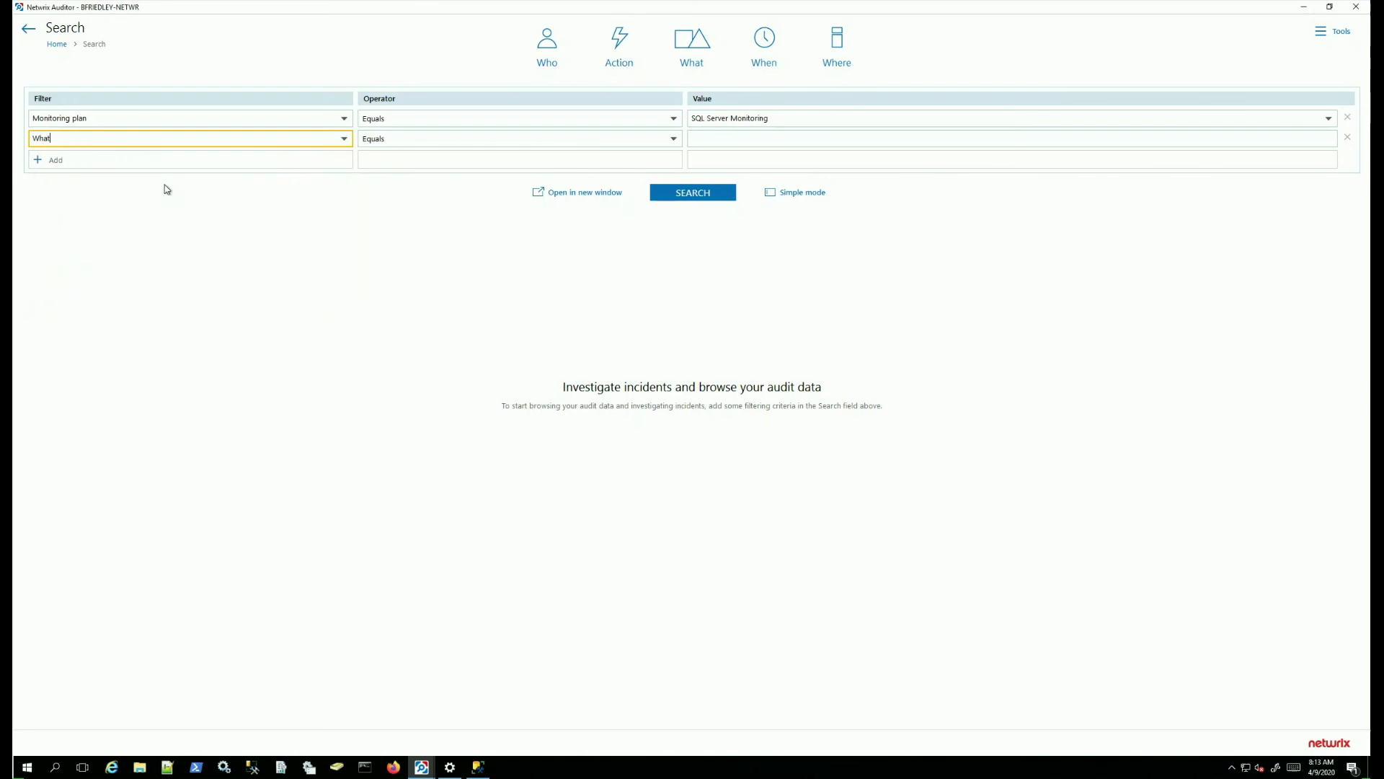
{"action": "left_click", "coordinate": [674, 139]}
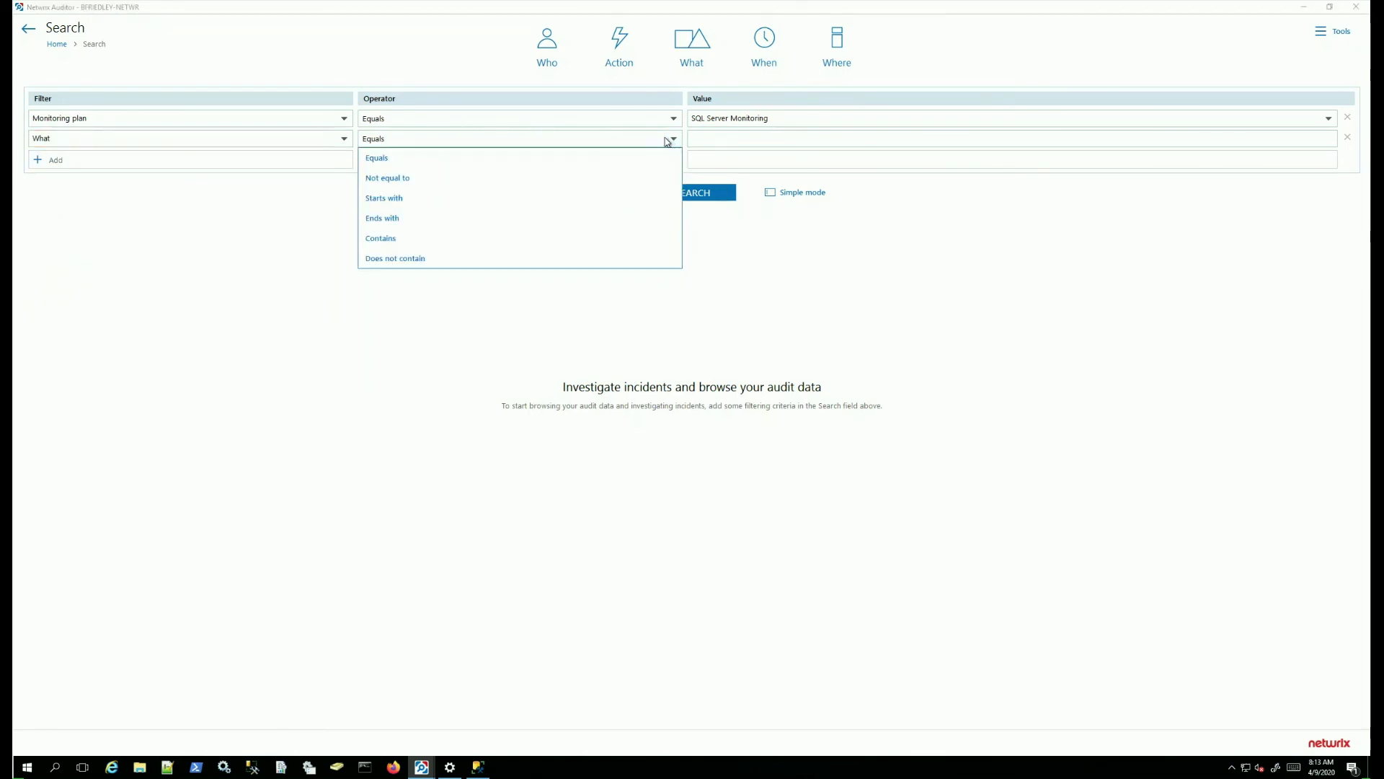
{"action": "left_click", "coordinate": [400, 239]}
{"action": "left_click", "coordinate": [775, 137]}
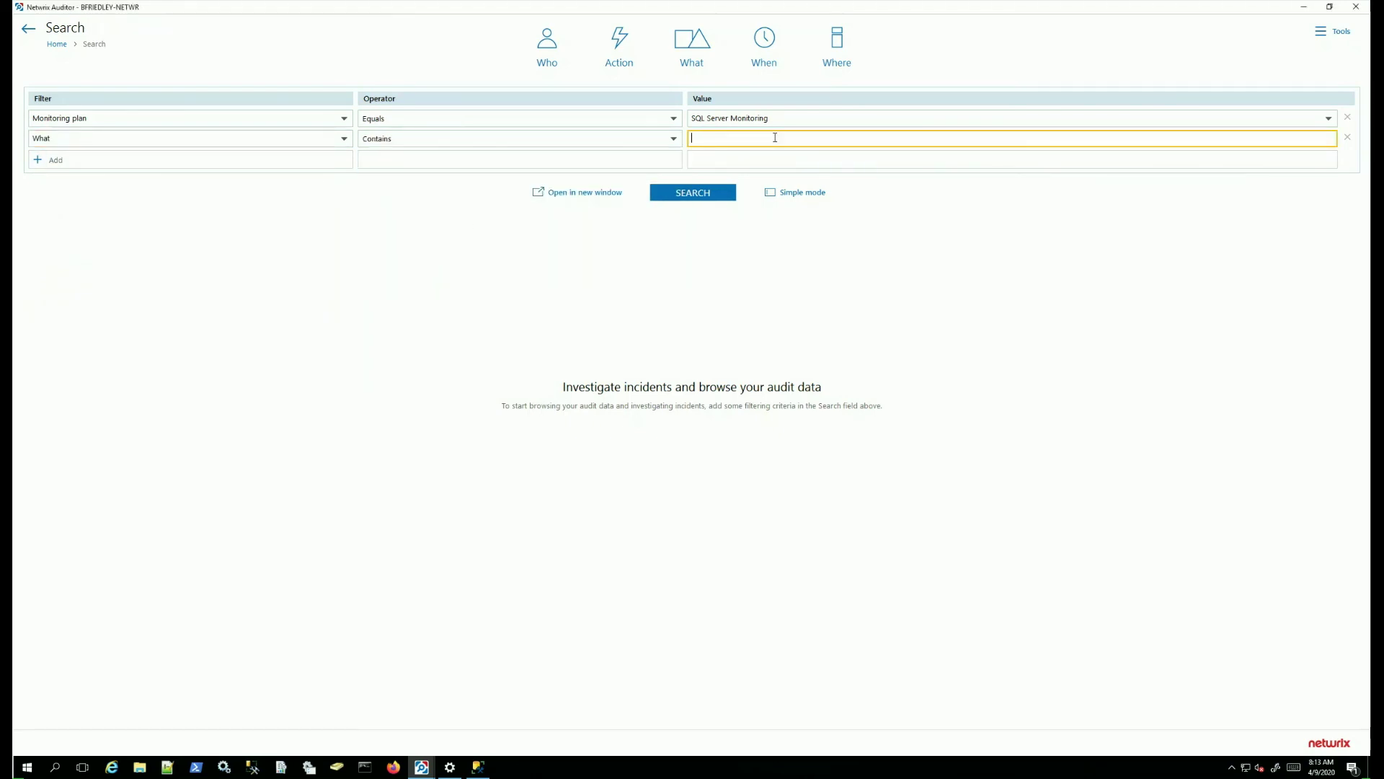
{"action": "type", "text": "Testing"}
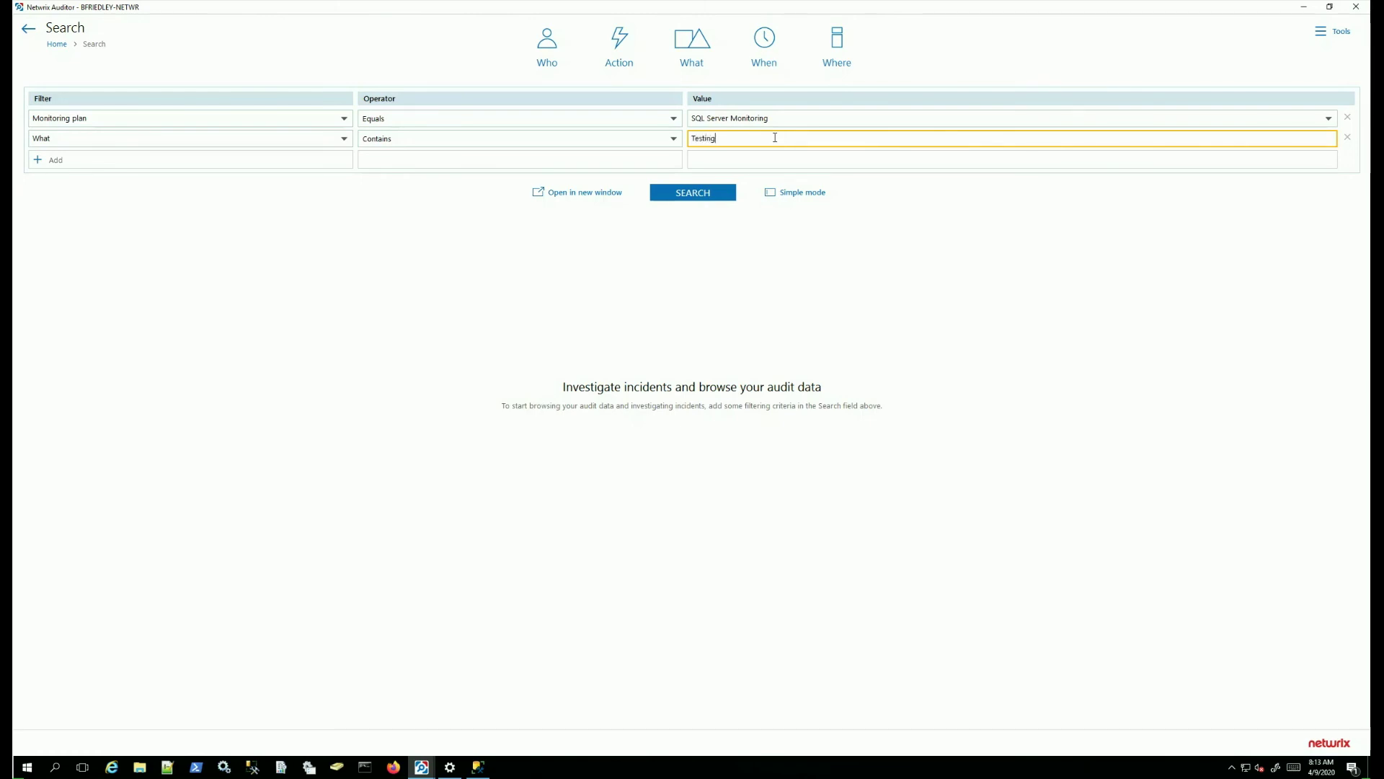
{"action": "left_click", "coordinate": [702, 196]}
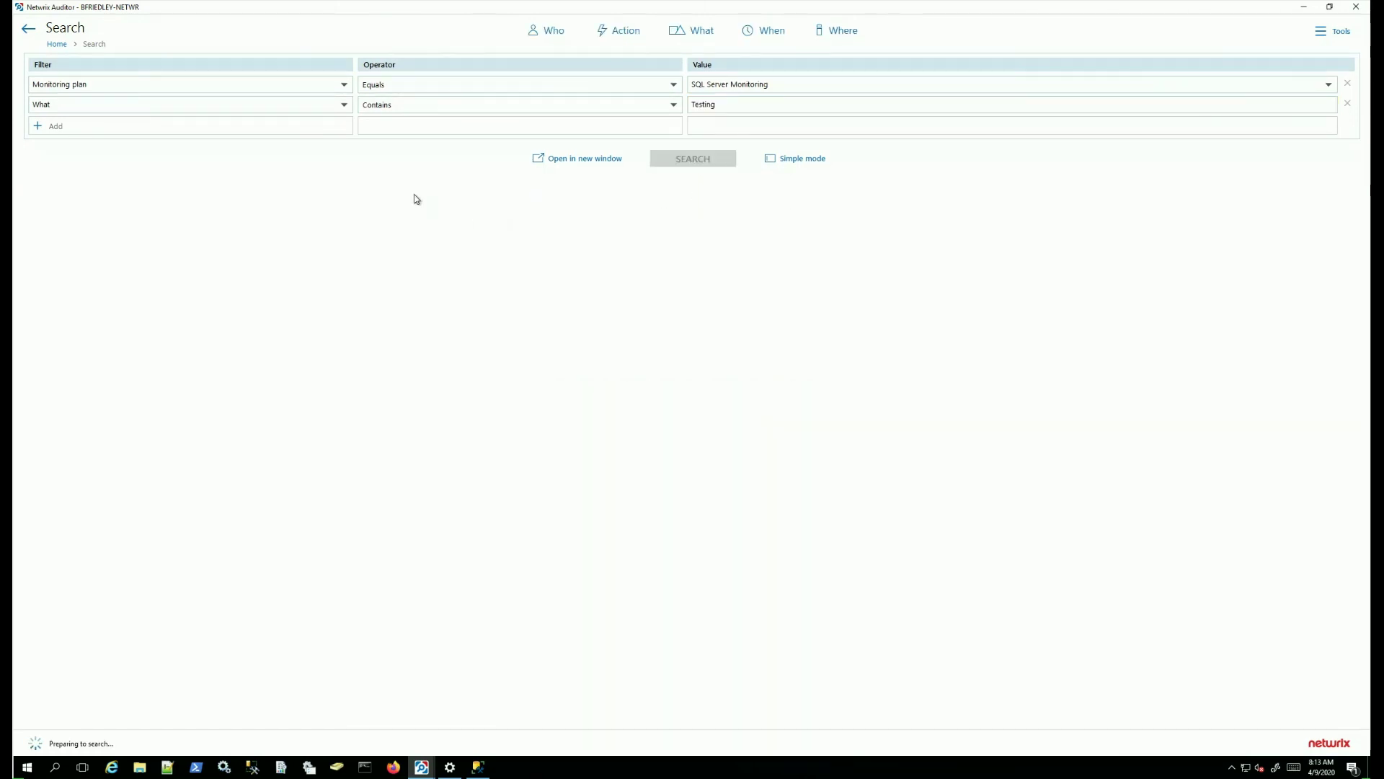